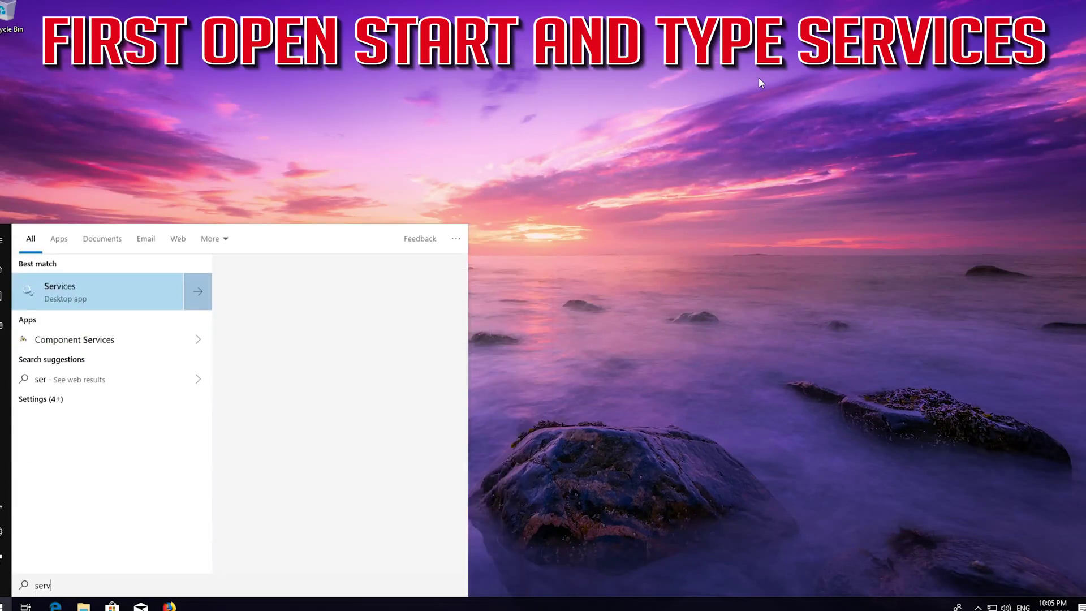
# Search the Start menu for 'services' and launch the Services console
pyautogui.write('ices')
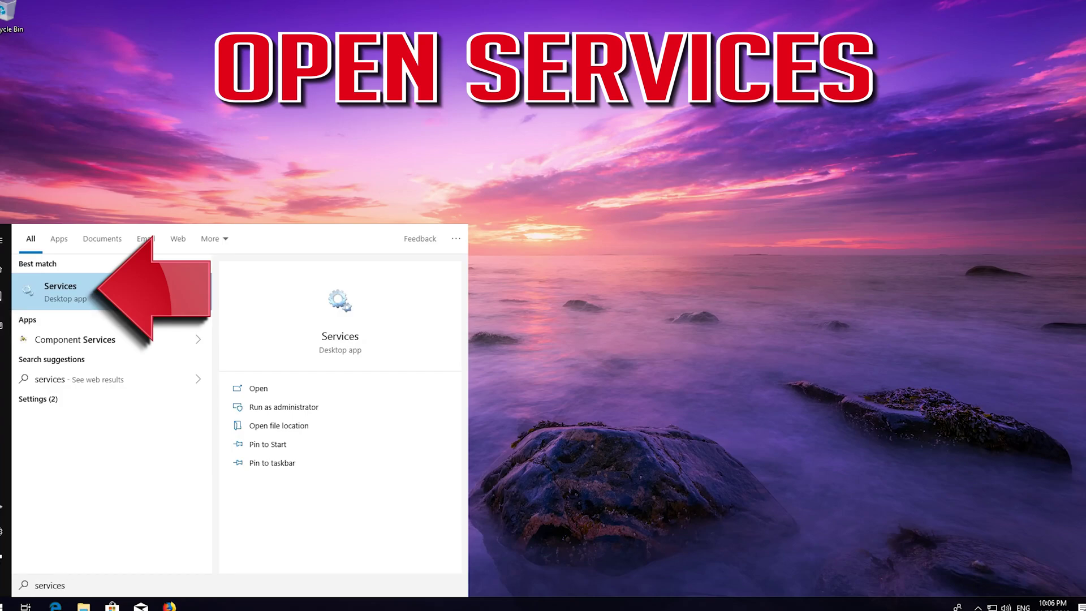
pyautogui.click(112, 289)
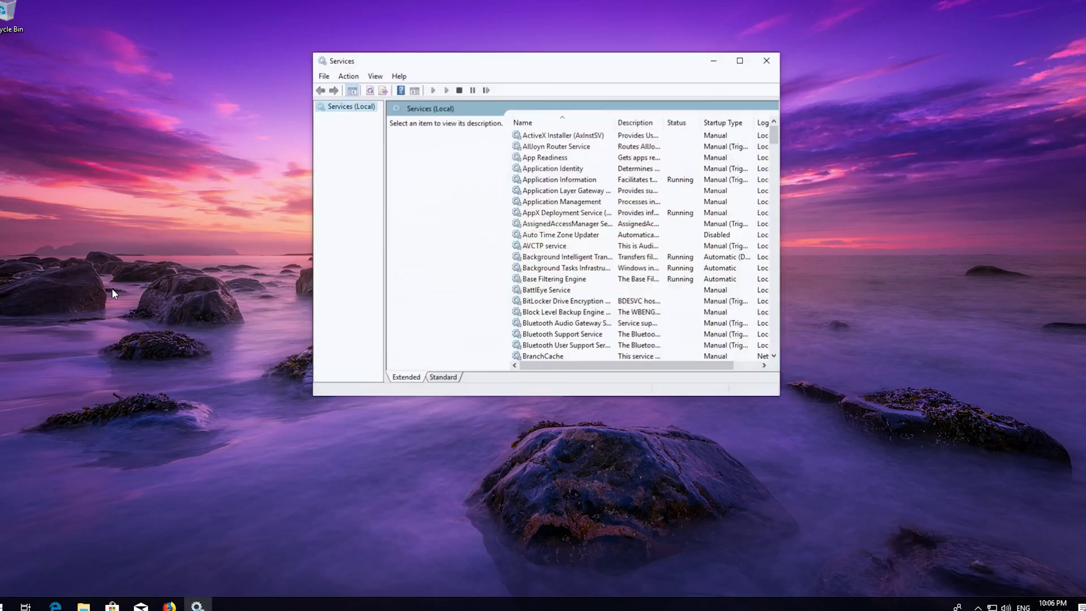
# Find the Windows Update service in the list and open its Properties dialog
pyautogui.click(541, 244)
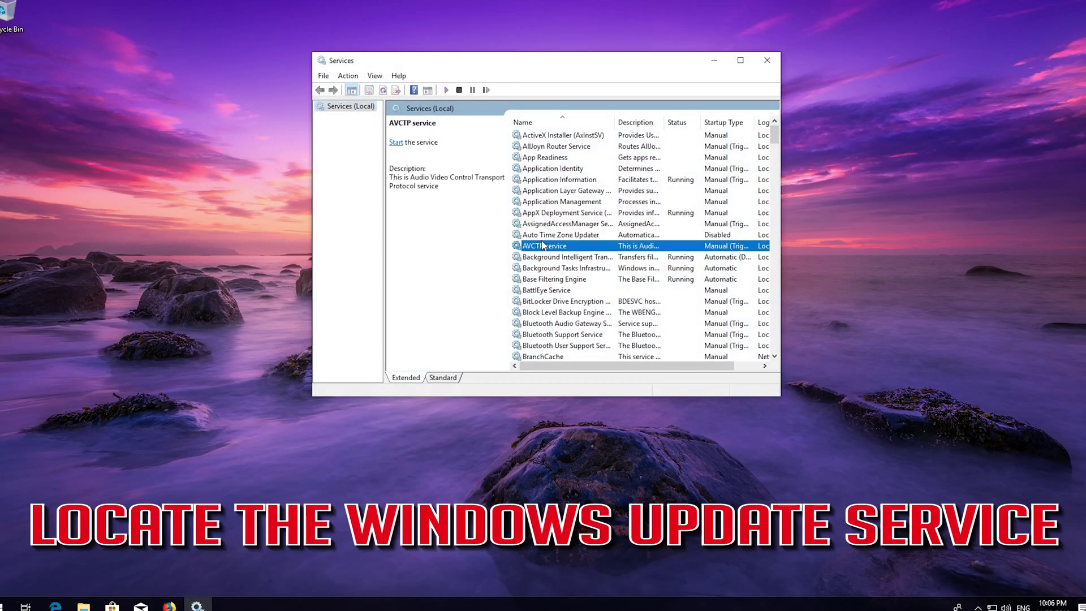
pyautogui.scroll(-9, 542, 243)
pyautogui.scroll(-10, 542, 244)
pyautogui.scroll(-10, 541, 245)
pyautogui.scroll(-10, 541, 244)
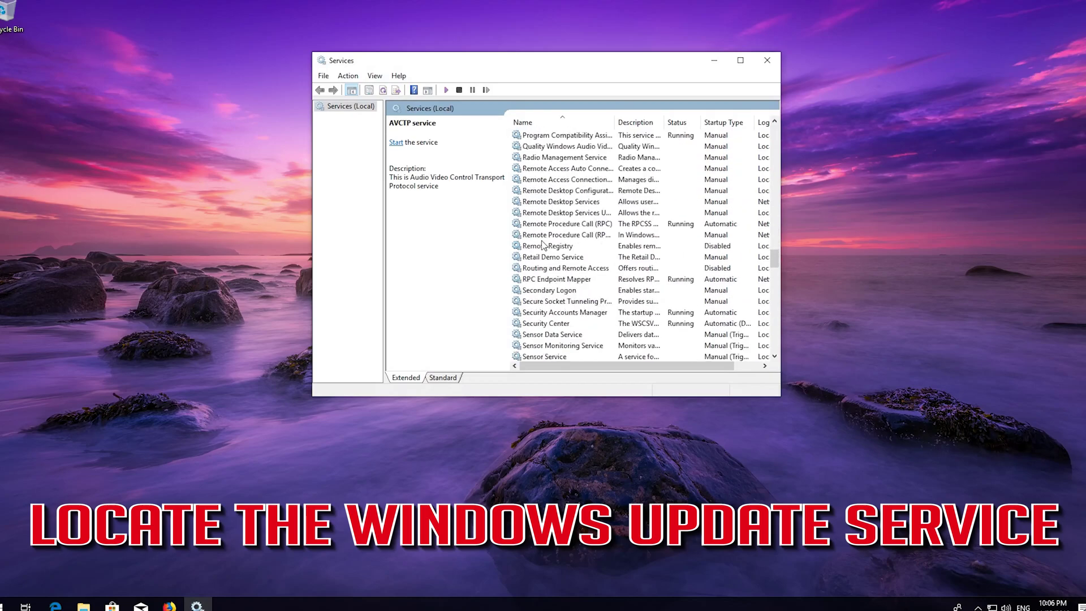
pyautogui.scroll(-8, 542, 244)
pyautogui.scroll(-6, 542, 244)
pyautogui.scroll(-6, 542, 244)
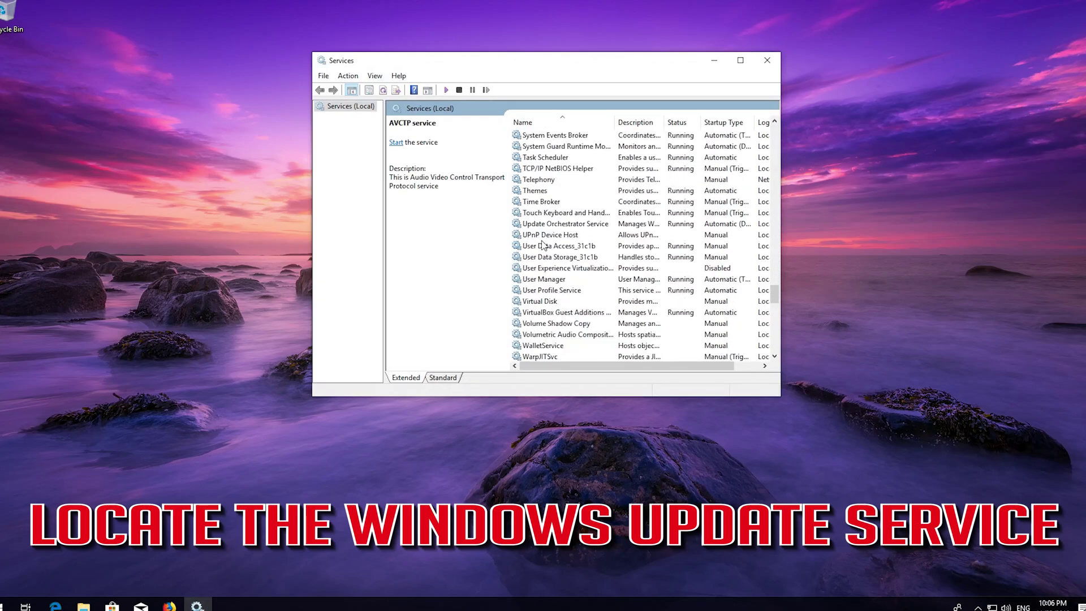
pyautogui.scroll(-5, 542, 244)
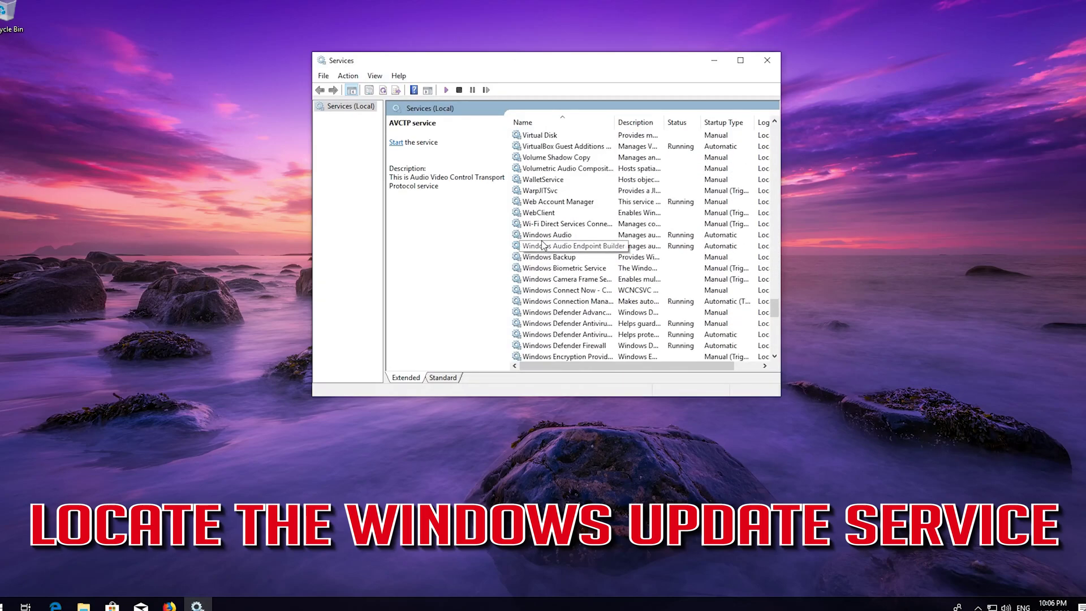
pyautogui.scroll(-10, 541, 244)
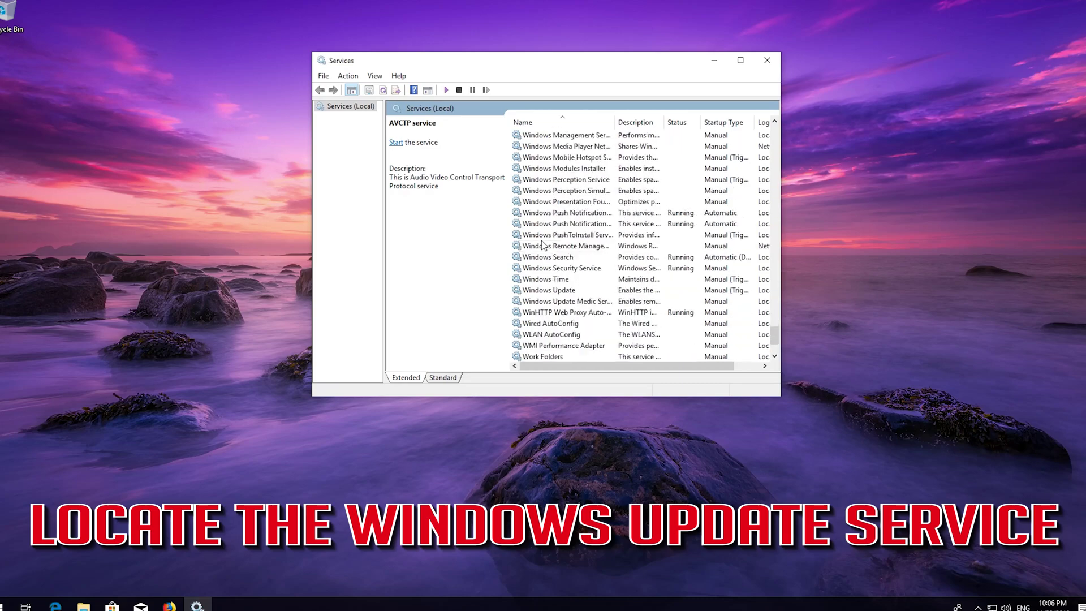
pyautogui.click(552, 290)
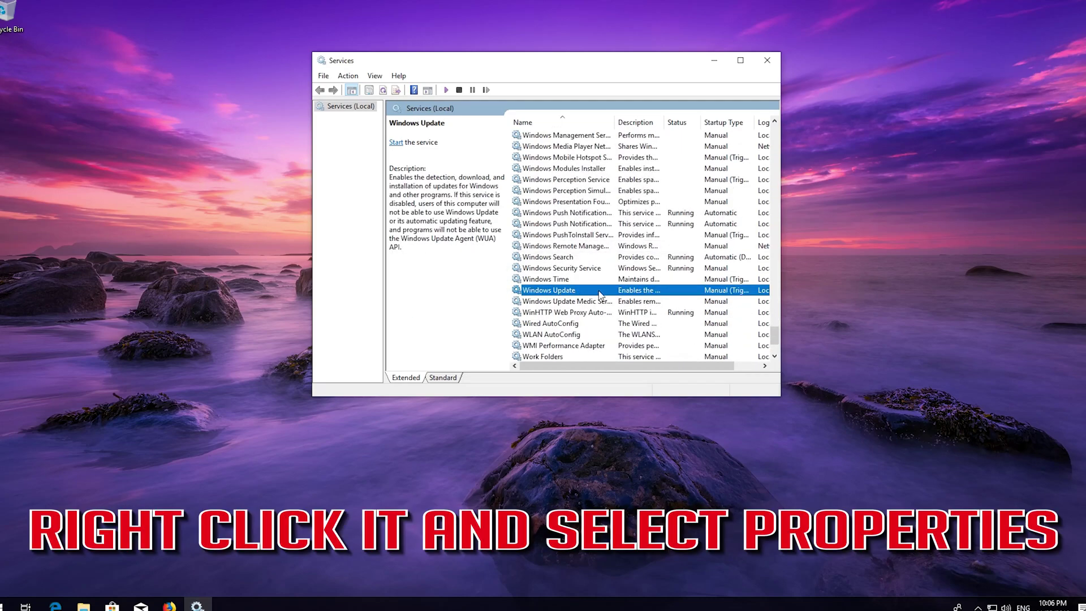
pyautogui.rightClick(561, 292)
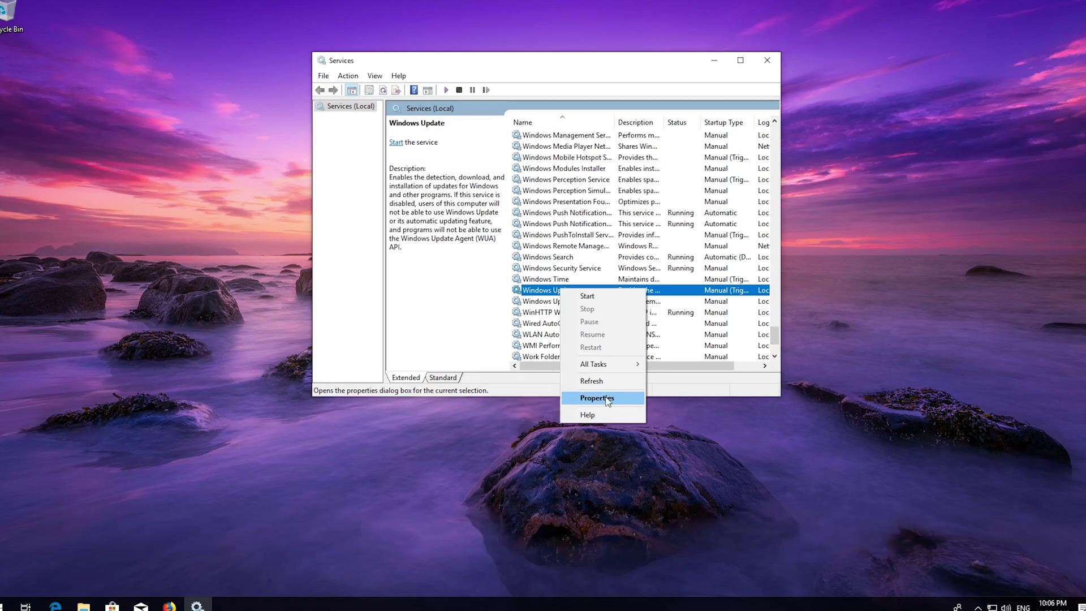
pyautogui.click(595, 398)
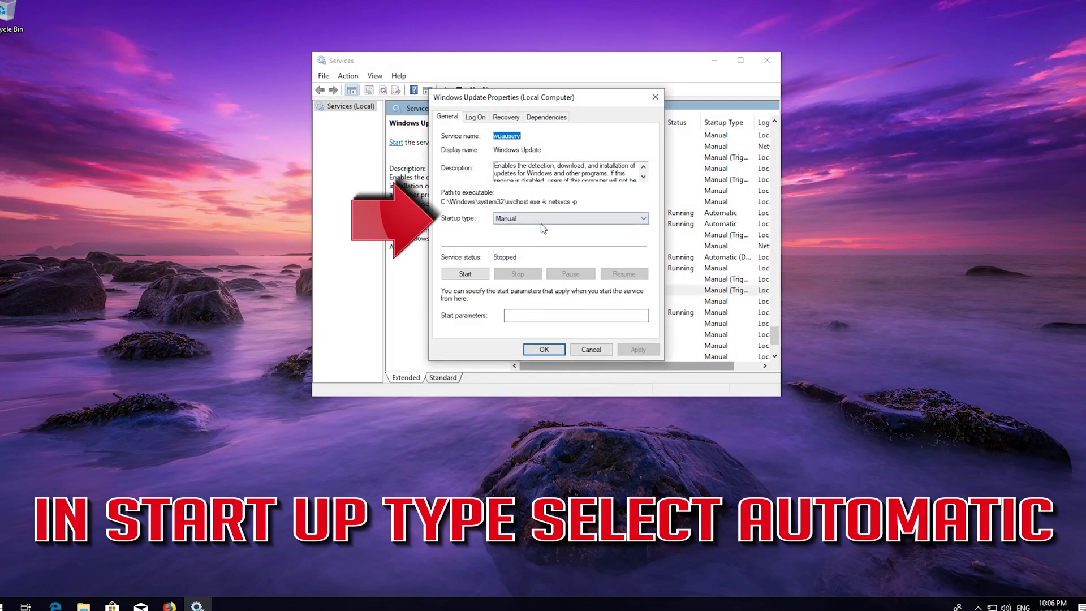
# Set the Windows Update startup type to Automatic, apply it, and close the dialog
pyautogui.click(564, 220)
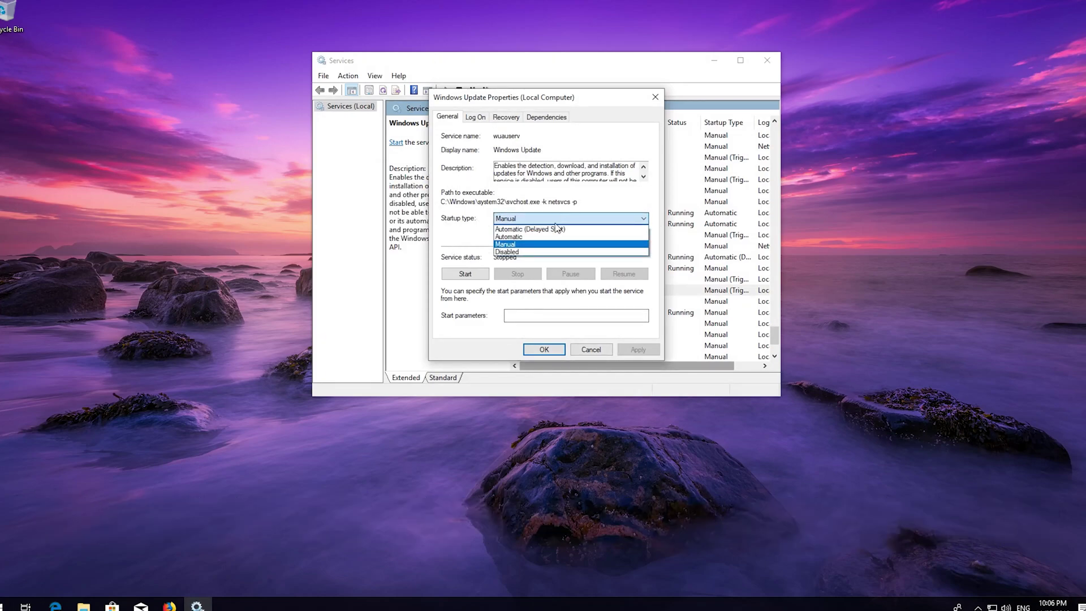
pyautogui.click(536, 237)
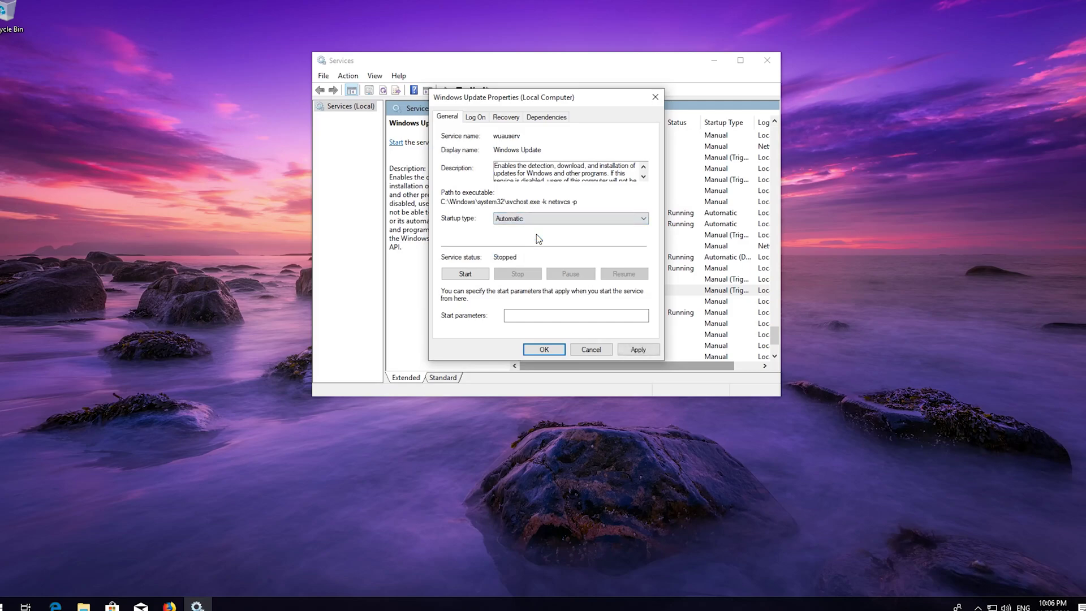
pyautogui.click(643, 350)
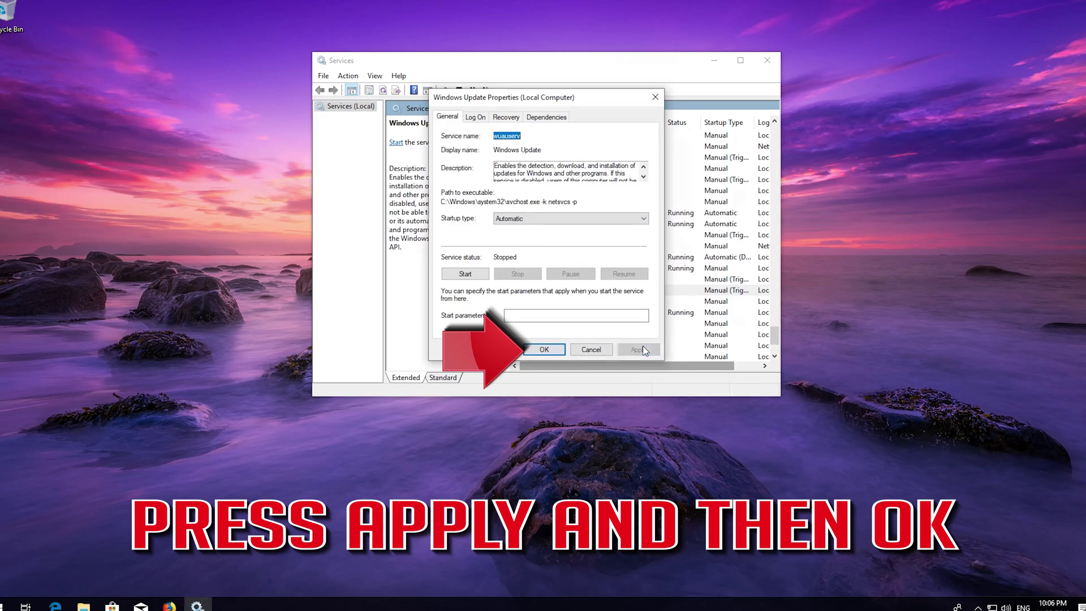
pyautogui.click(551, 350)
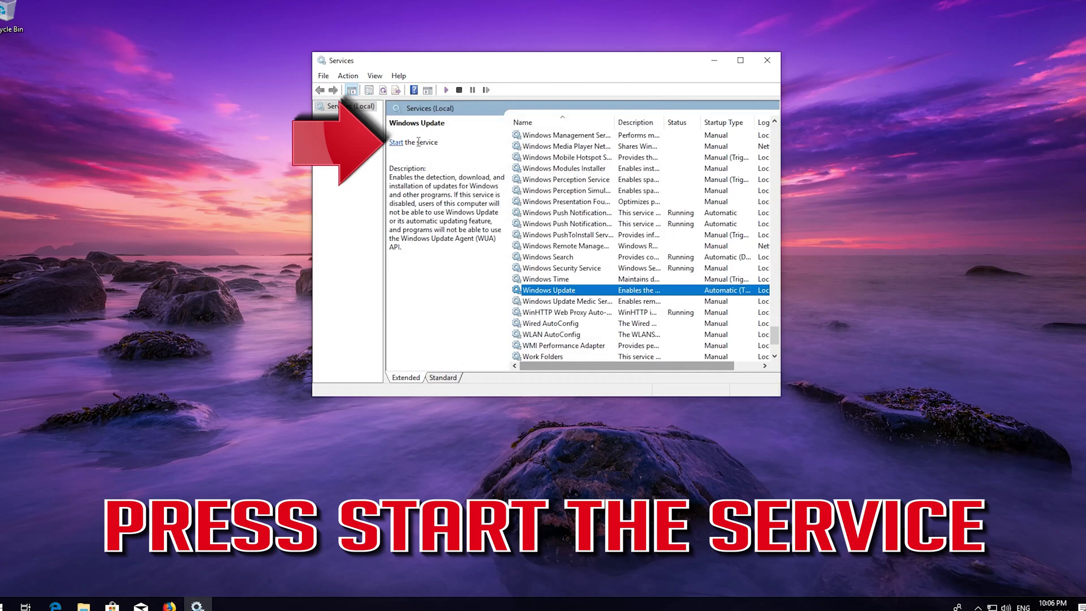
# Start the Windows Update service, restart it, then close Services
pyautogui.click(396, 142)
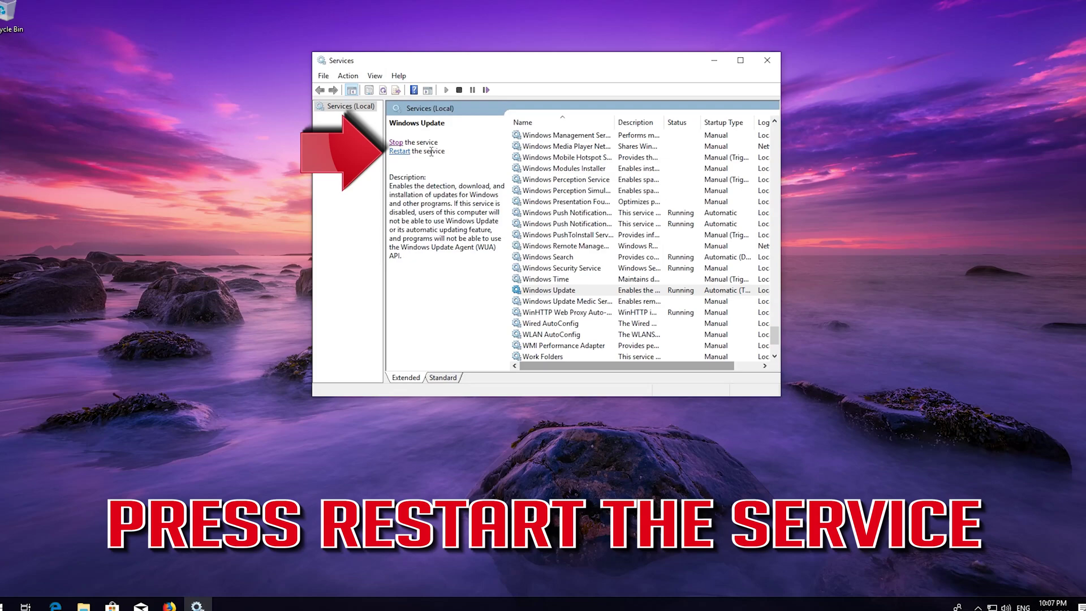
pyautogui.click(400, 152)
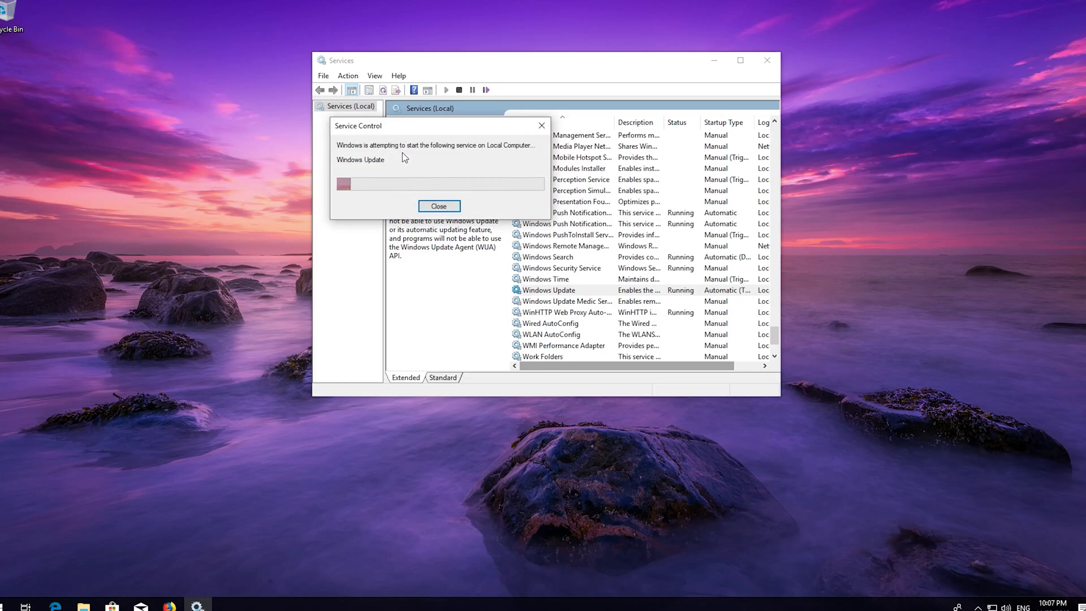
pyautogui.click(767, 60)
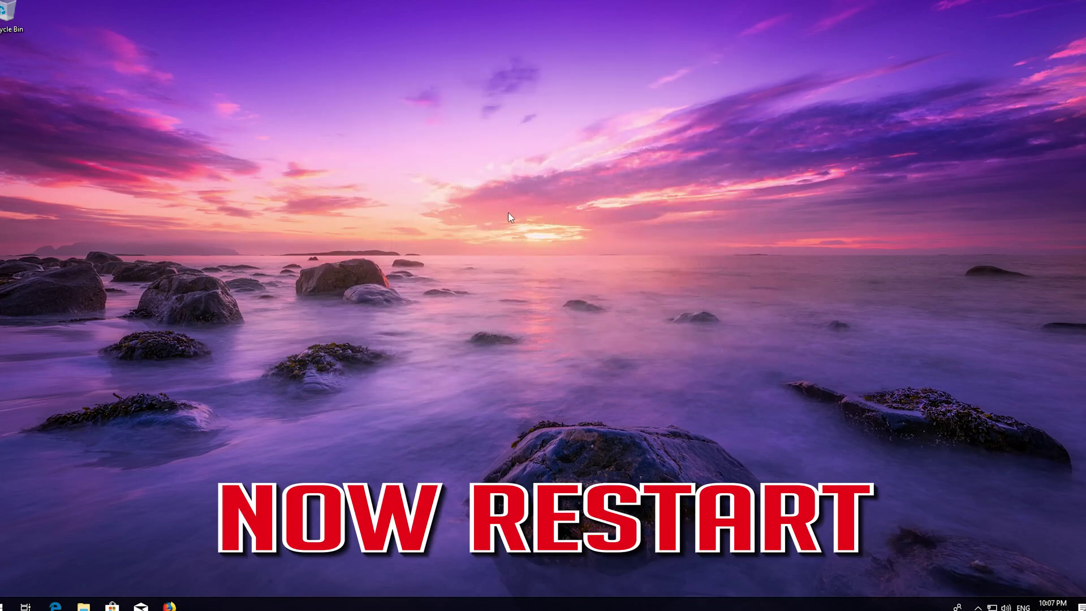
# Restart the computer from the Start menu power options
pyautogui.click(8, 606)
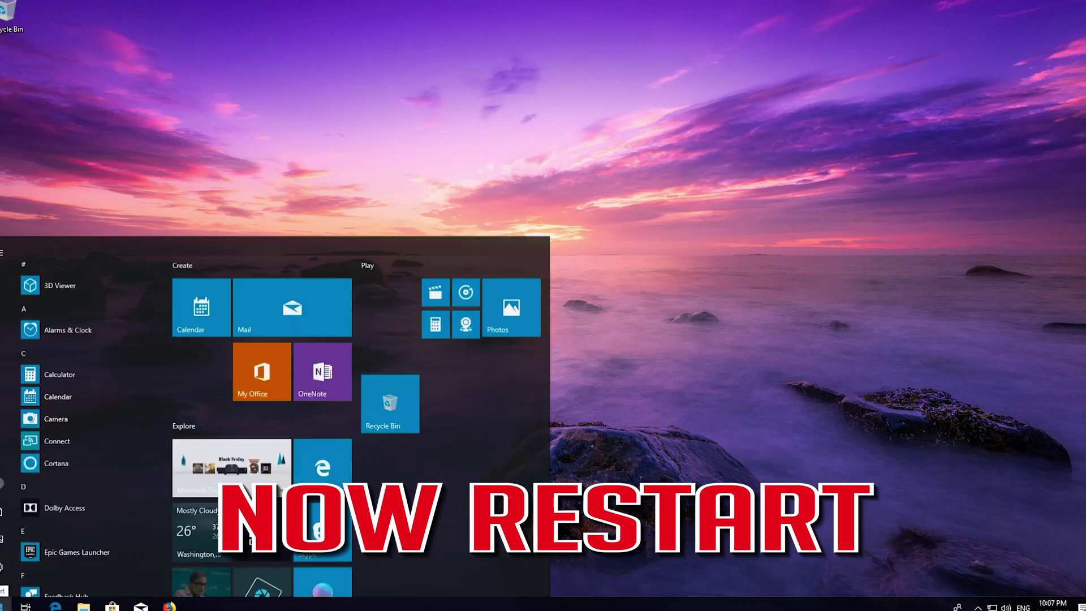
pyautogui.click(8, 582)
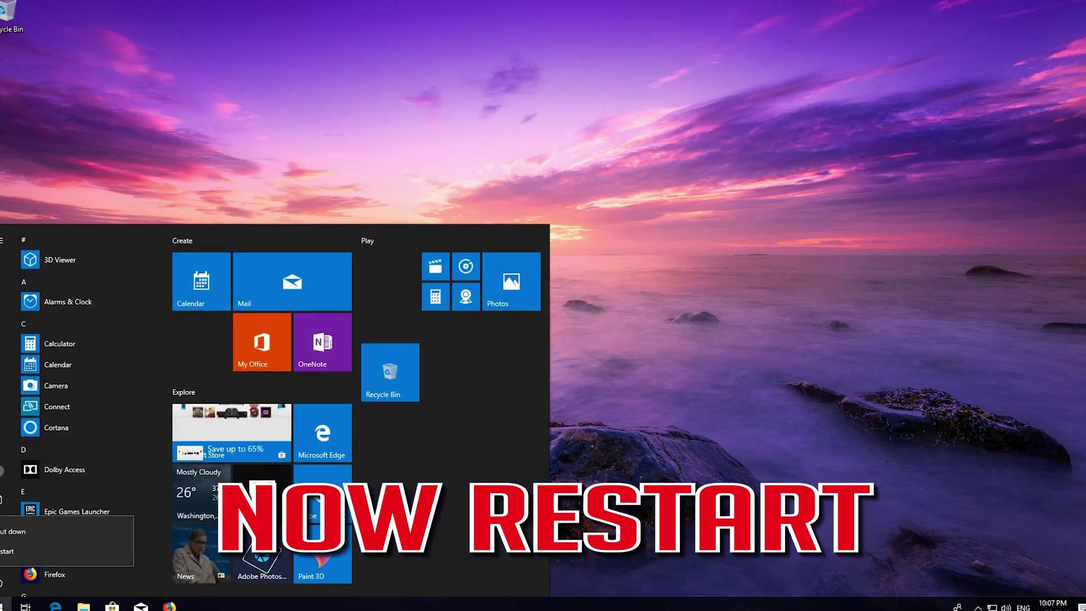
pyautogui.click(3, 557)
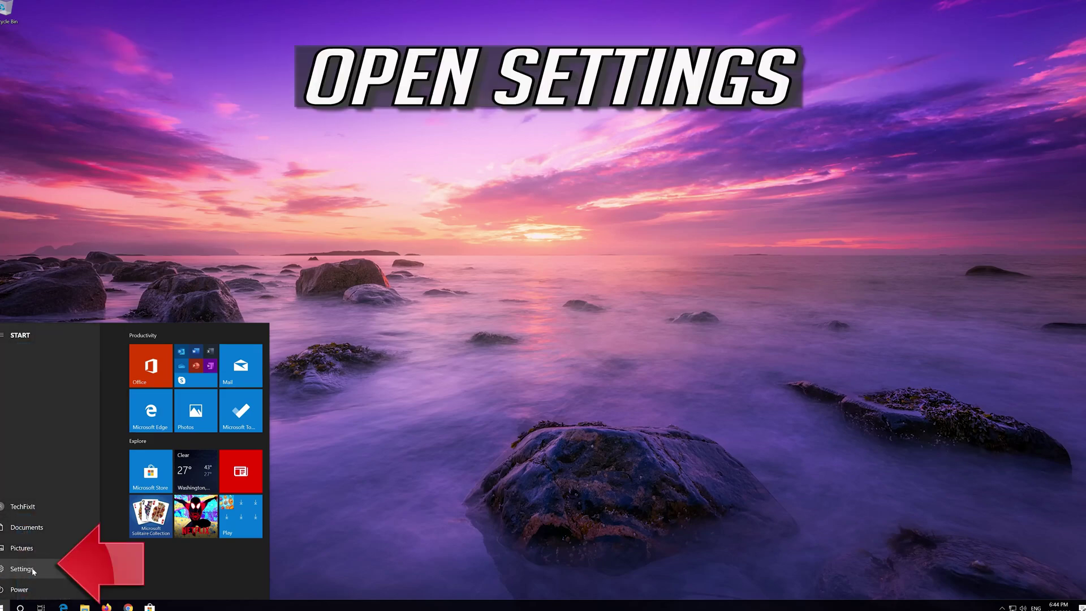
# Go to Settings > Update & Security > Troubleshoot
pyautogui.click(23, 569)
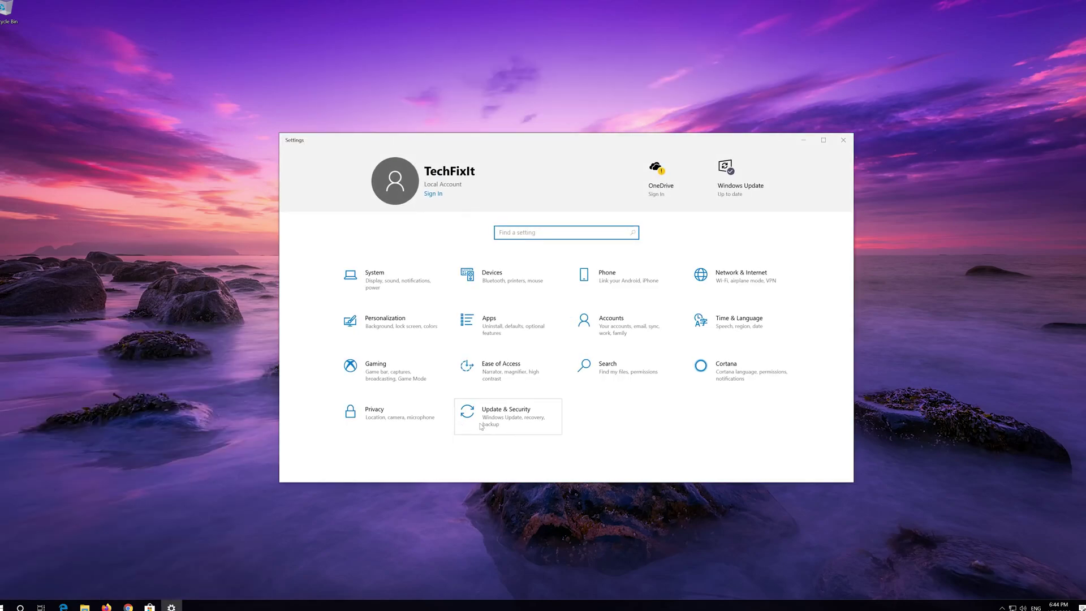
pyautogui.click(530, 417)
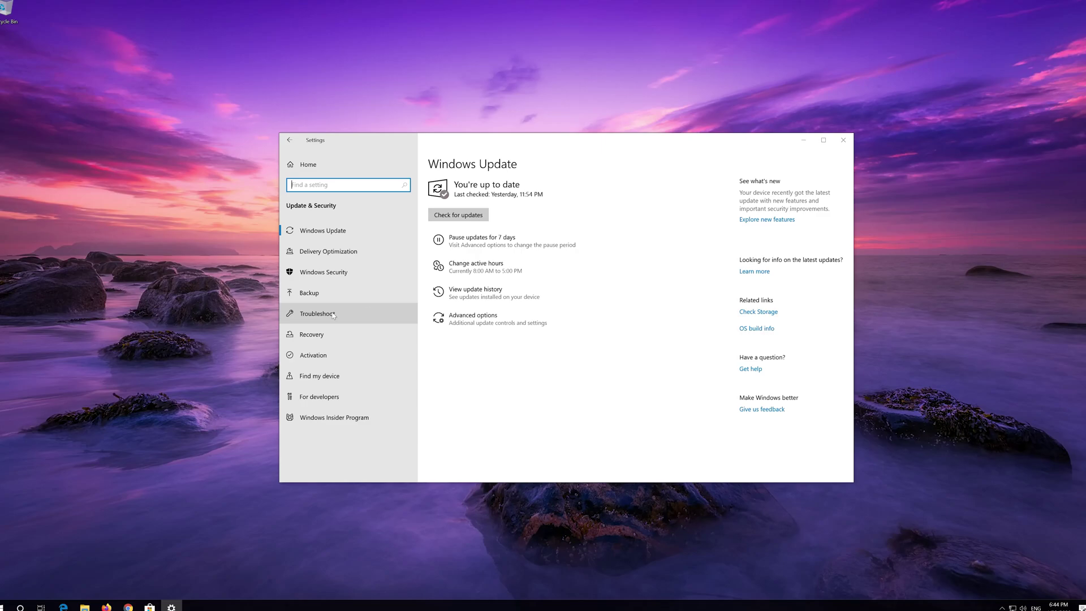
pyautogui.click(333, 315)
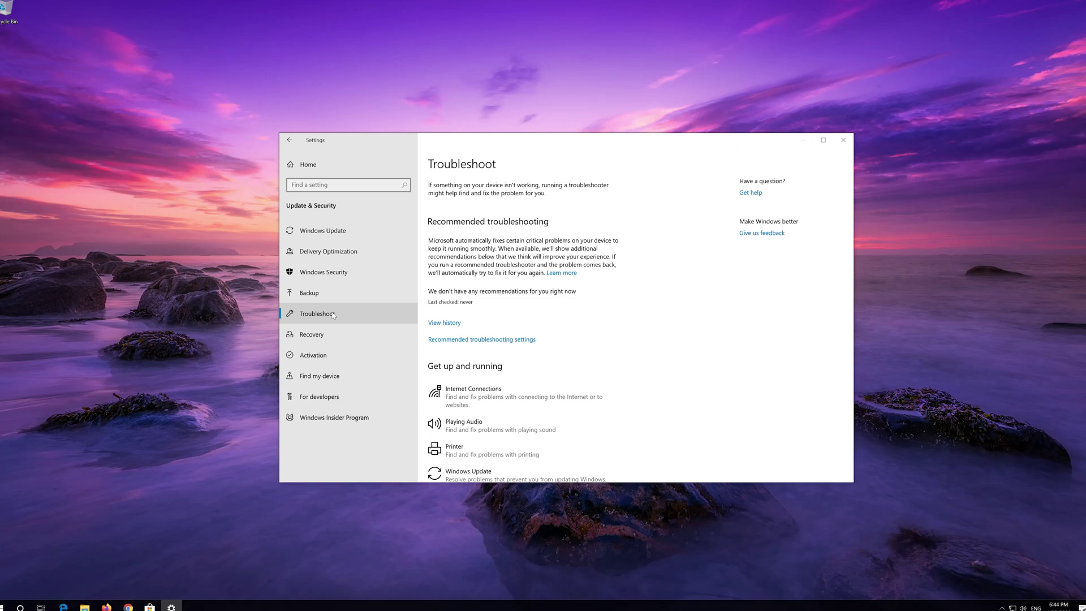
# Run the Windows Update troubleshooter from the Troubleshoot list
pyautogui.scroll(-3, 533, 362)
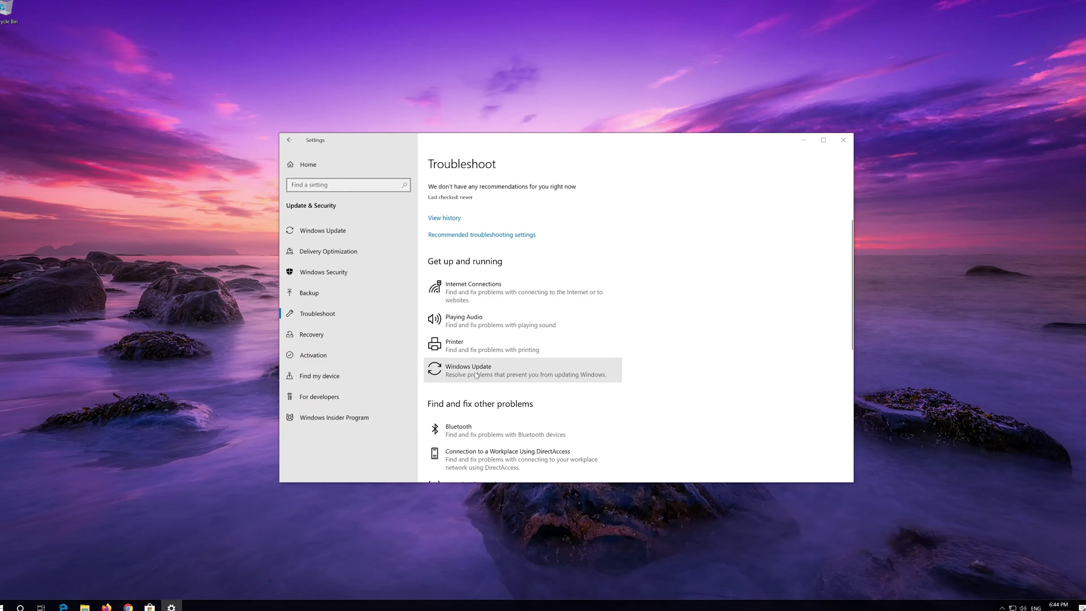
pyautogui.click(477, 375)
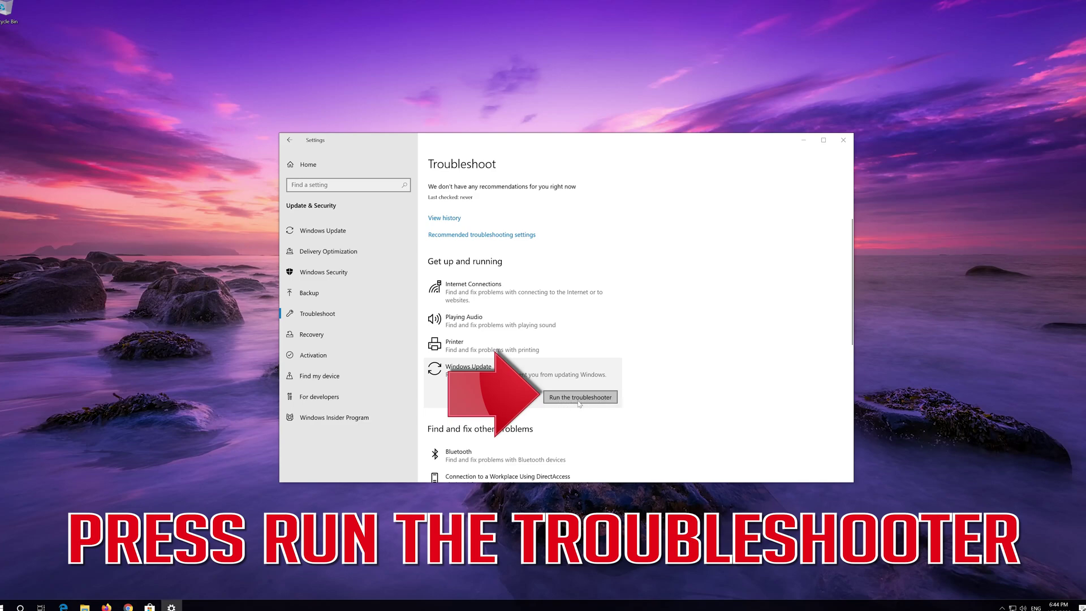
pyautogui.click(566, 399)
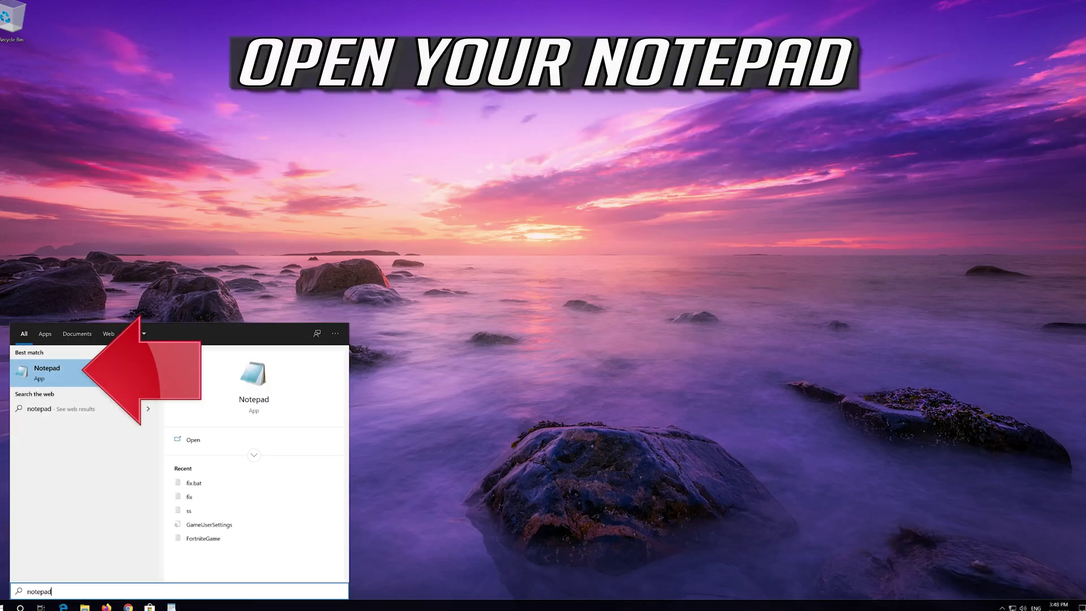
# Open a blank Notepad document, then bring the WordPad reset script forward
pyautogui.click(99, 370)
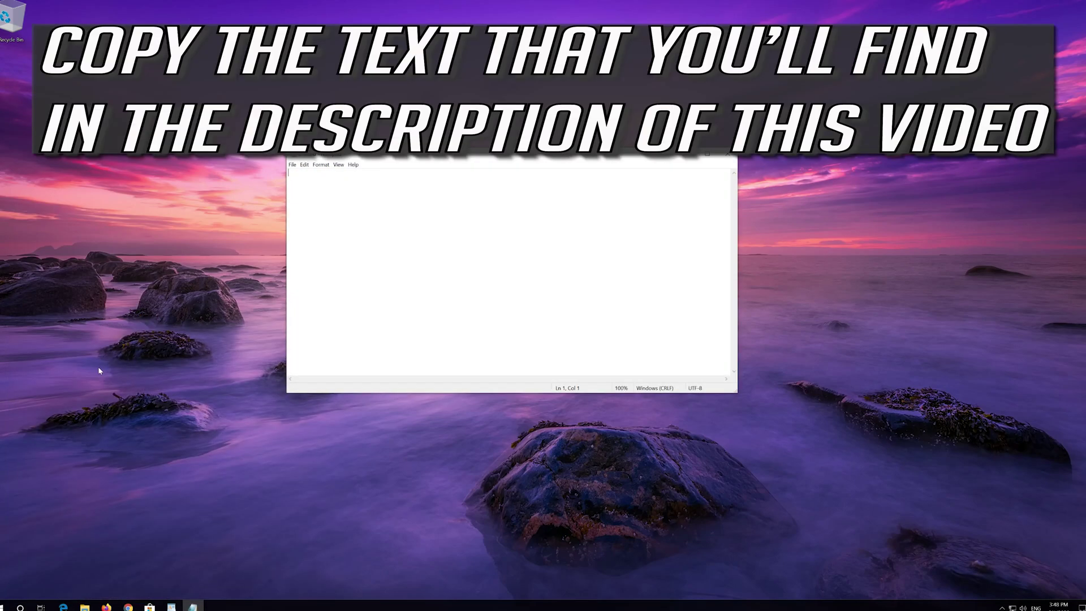
pyautogui.click(172, 607)
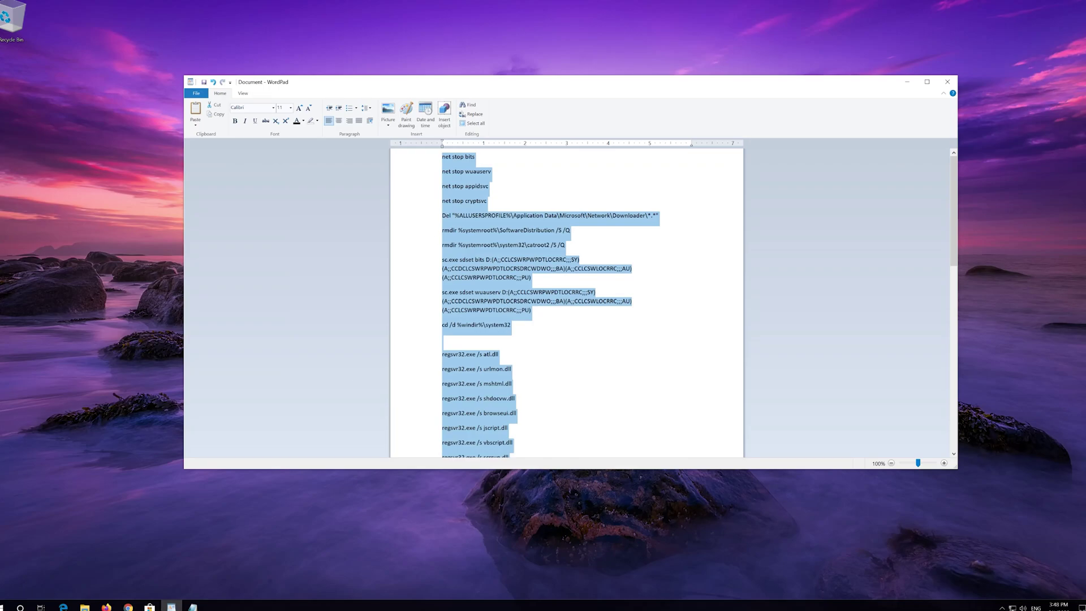
# Select the entire reset script in WordPad, copy it, and minimize WordPad
pyautogui.click(445, 159)
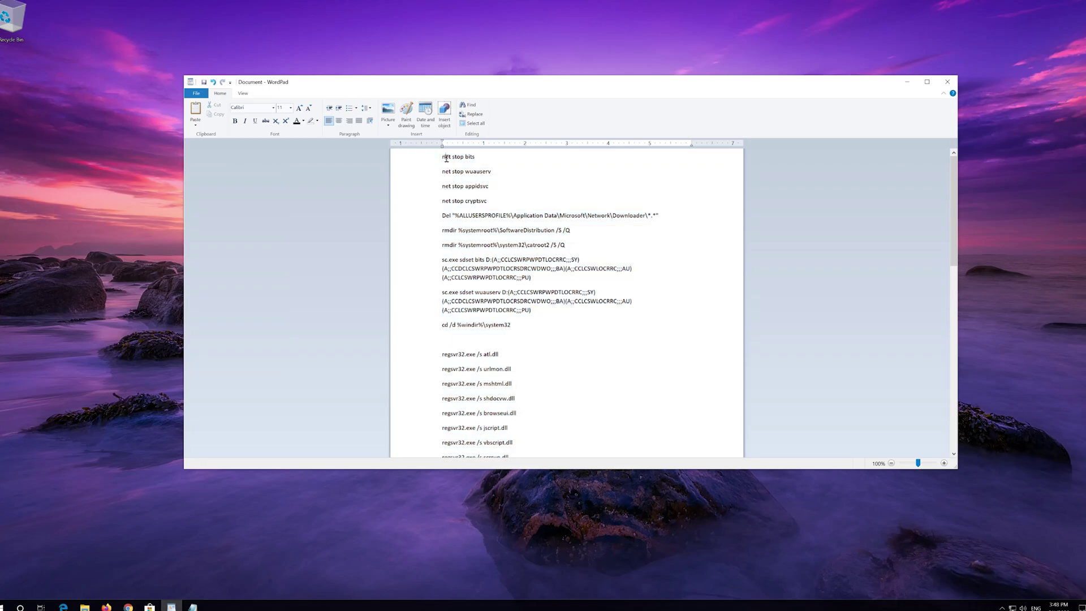
pyautogui.moveTo(443, 157); pyautogui.dragTo(492, 469)
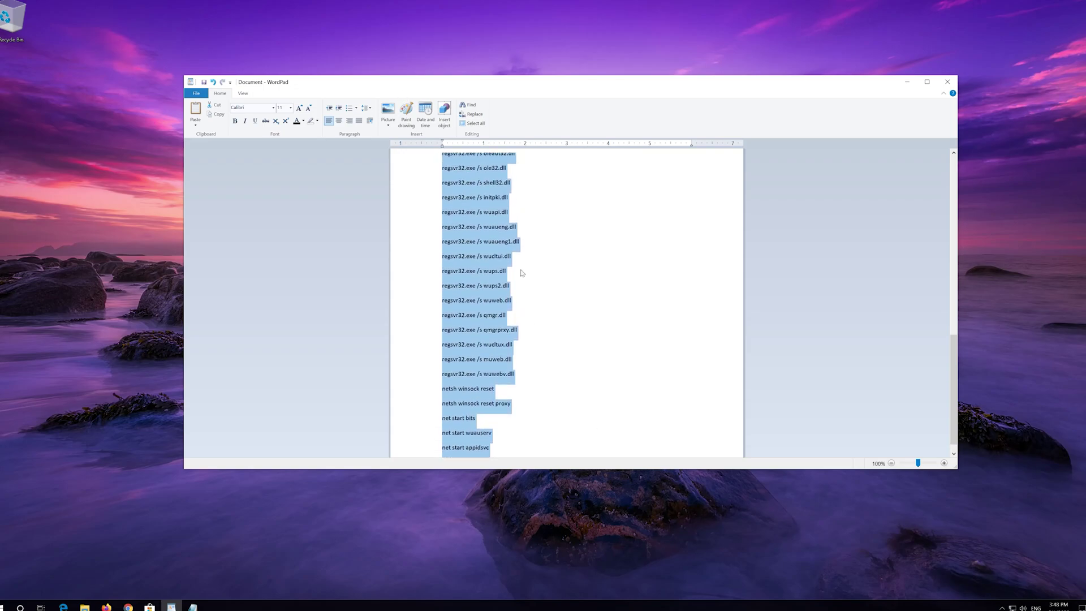
pyautogui.rightClick(493, 249)
pyautogui.click(507, 263)
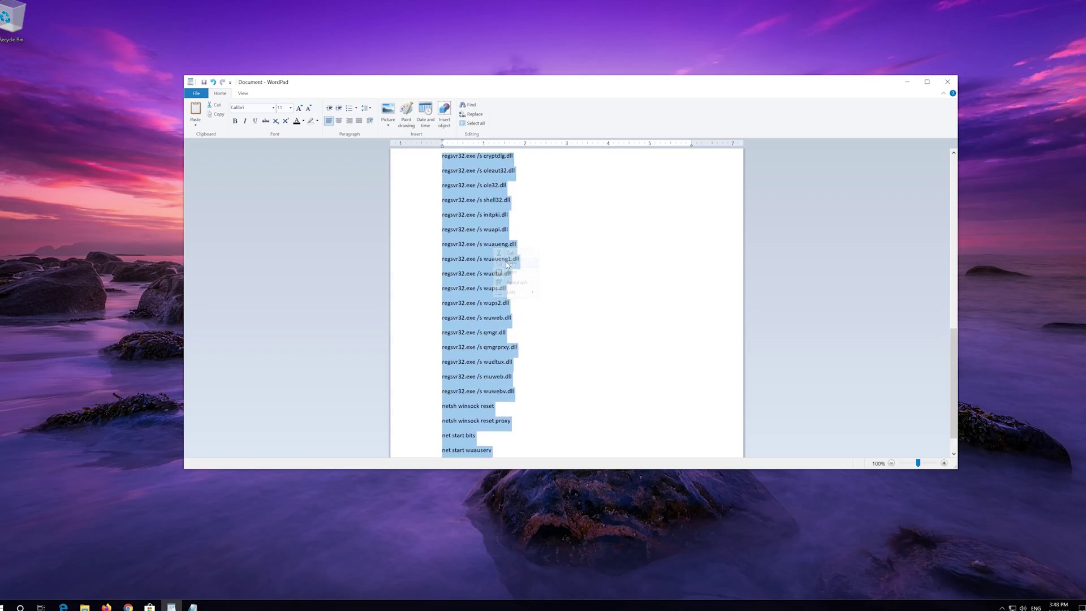
pyautogui.click(910, 82)
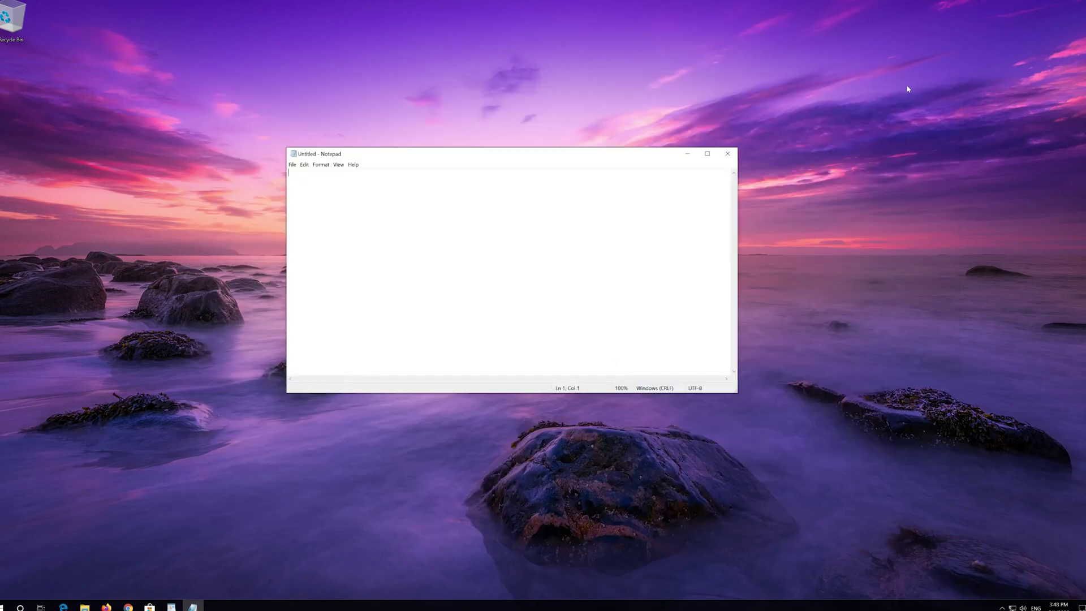
# Paste the copied reset commands into the untitled Notepad document
pyautogui.click(304, 164)
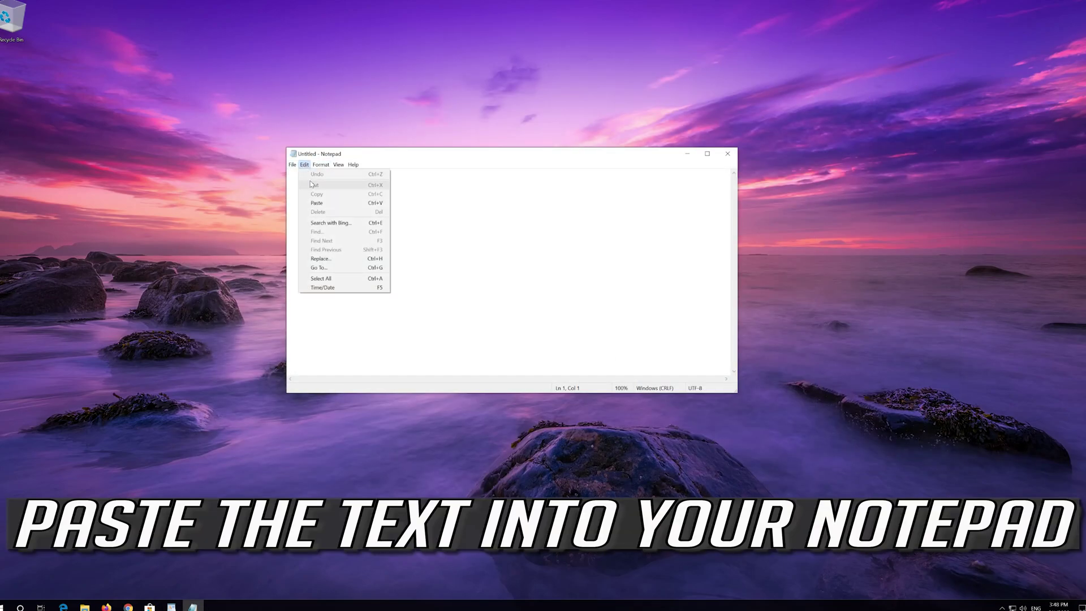
pyautogui.click(348, 204)
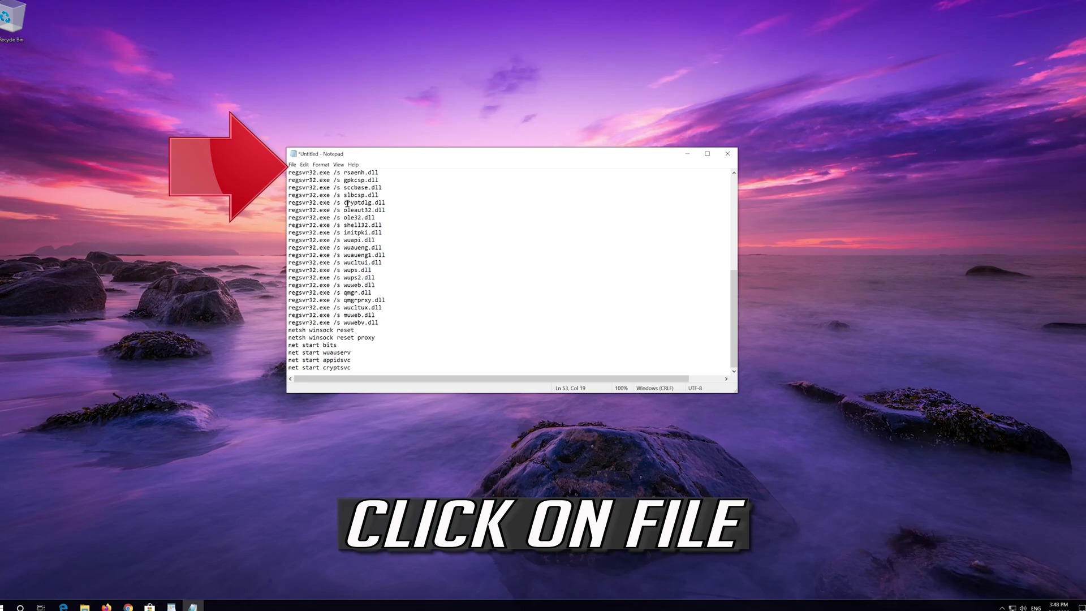
pyautogui.click(293, 165)
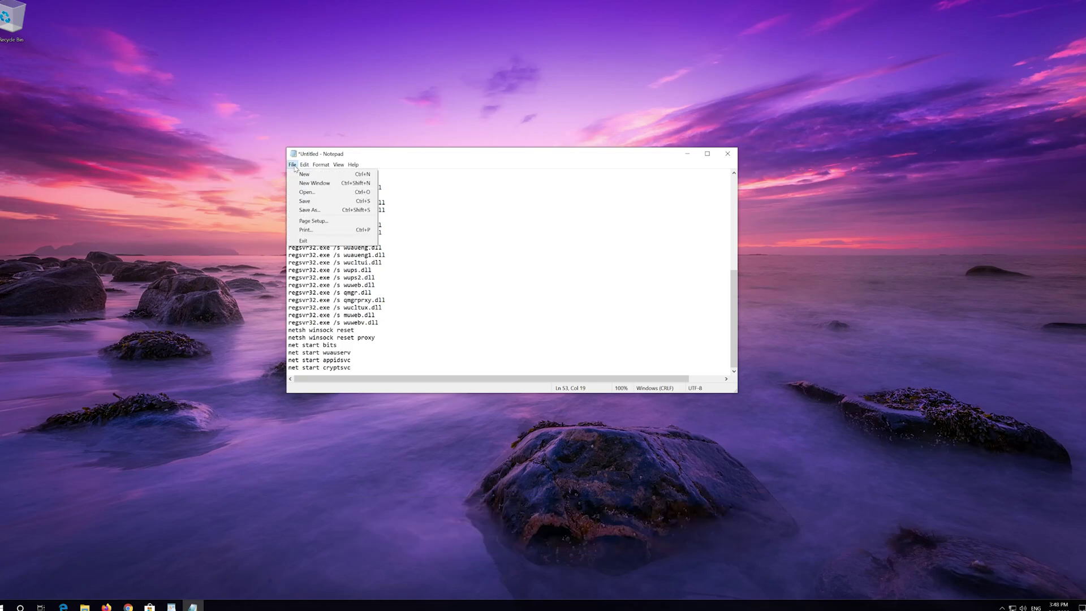
# Save the Notepad script to the Desktop as fix.bat with file type All Files
pyautogui.click(315, 213)
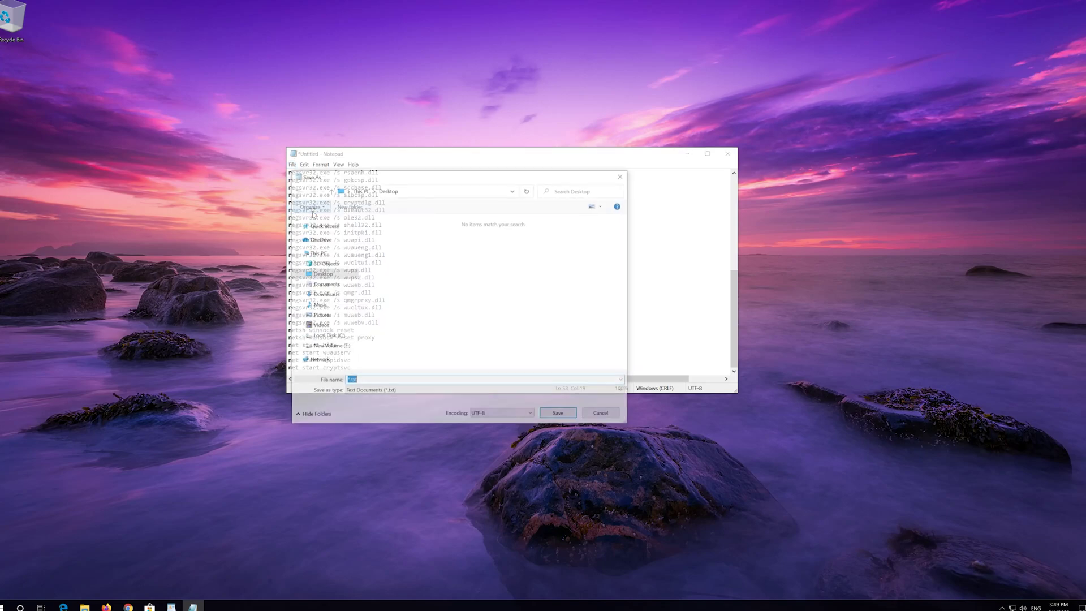
pyautogui.moveTo(326, 297)
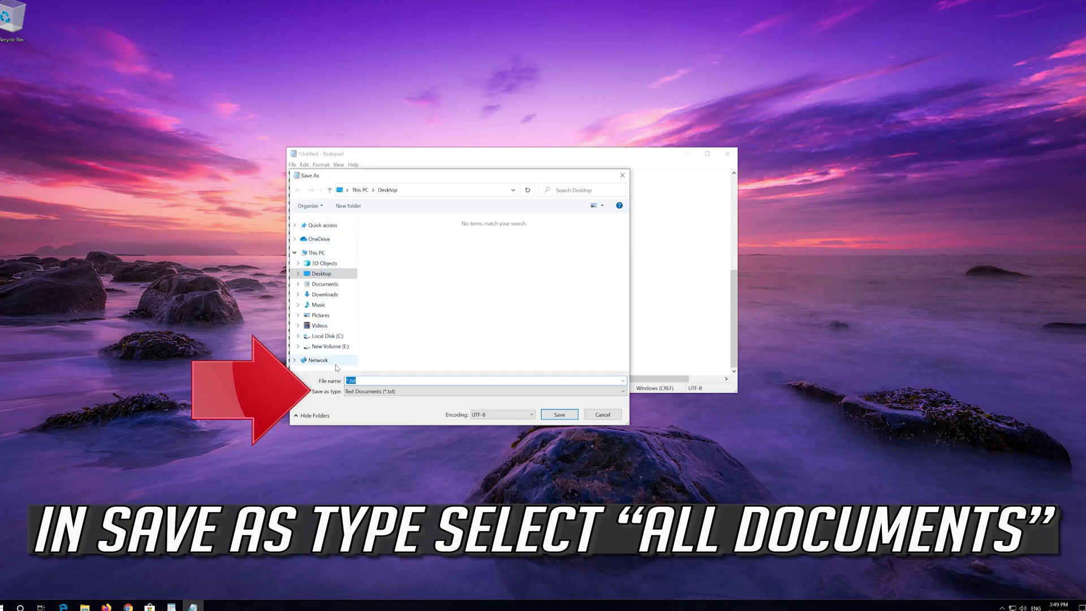
pyautogui.click(351, 393)
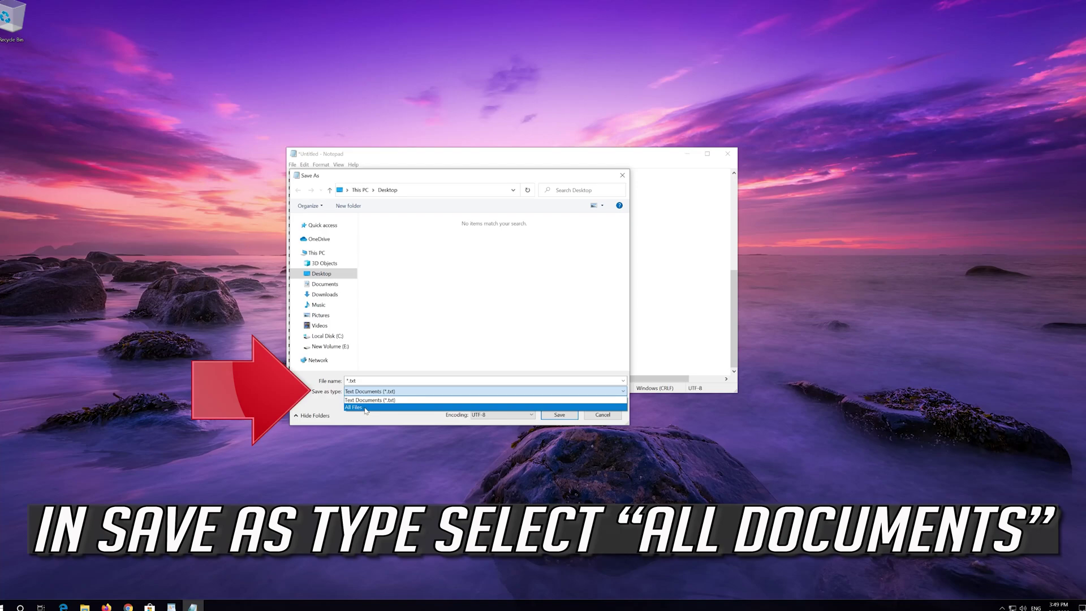
pyautogui.click(364, 408)
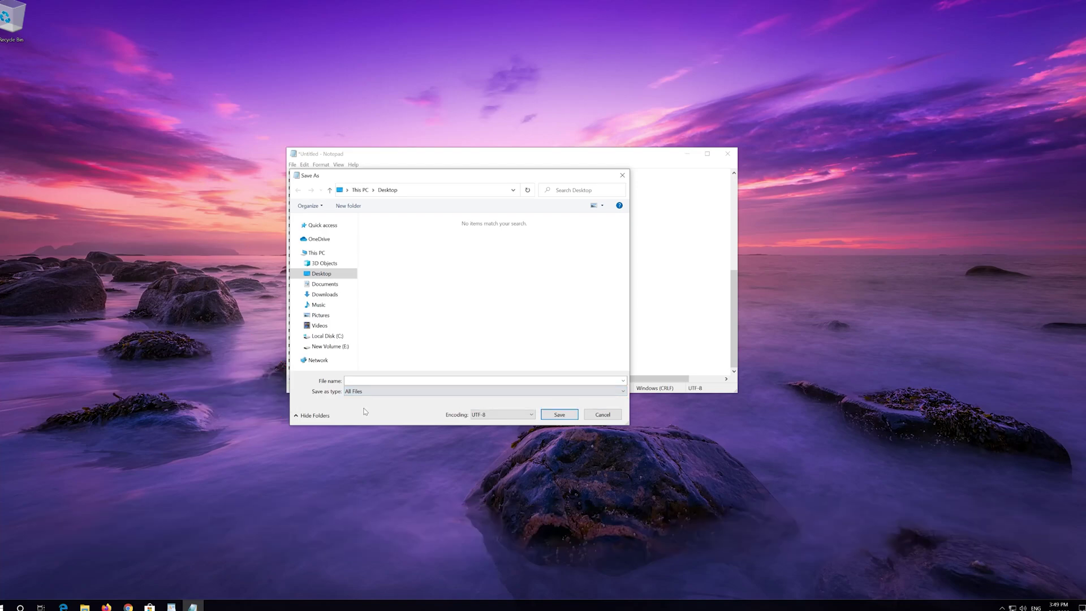
pyautogui.click(355, 379)
pyautogui.write('fix.bat')
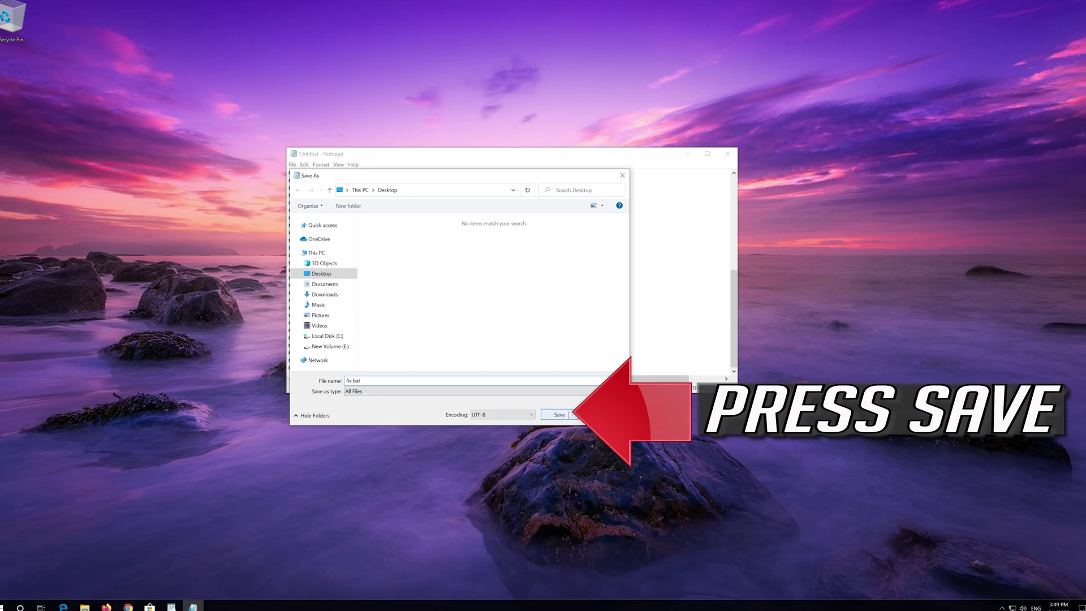
pyautogui.click(559, 415)
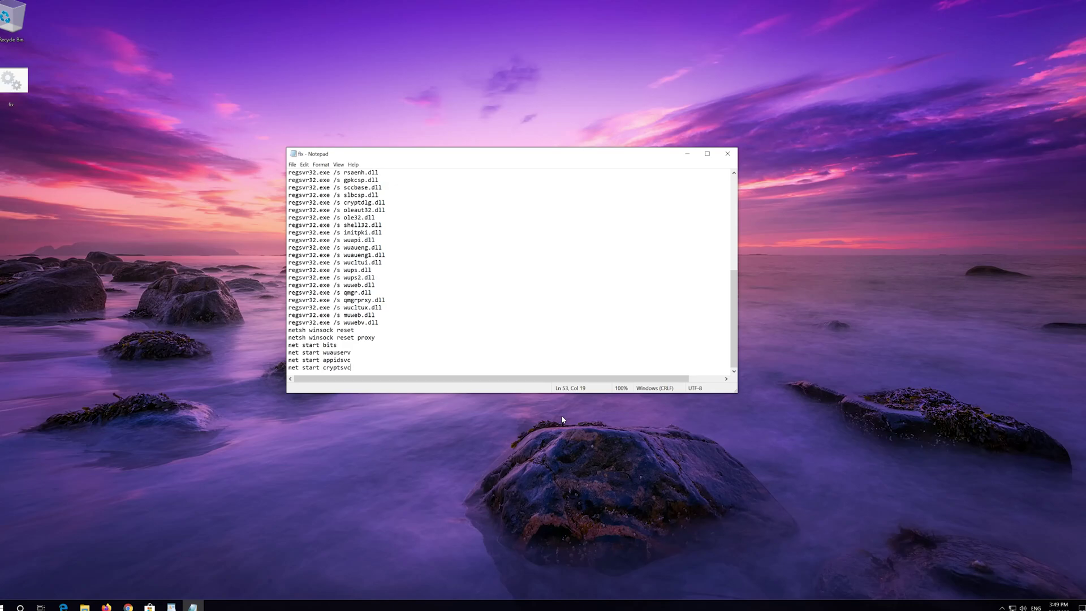
# Close Notepad and run the desktop fix.bat as administrator
pyautogui.click(727, 154)
pyautogui.rightClick(2, 82)
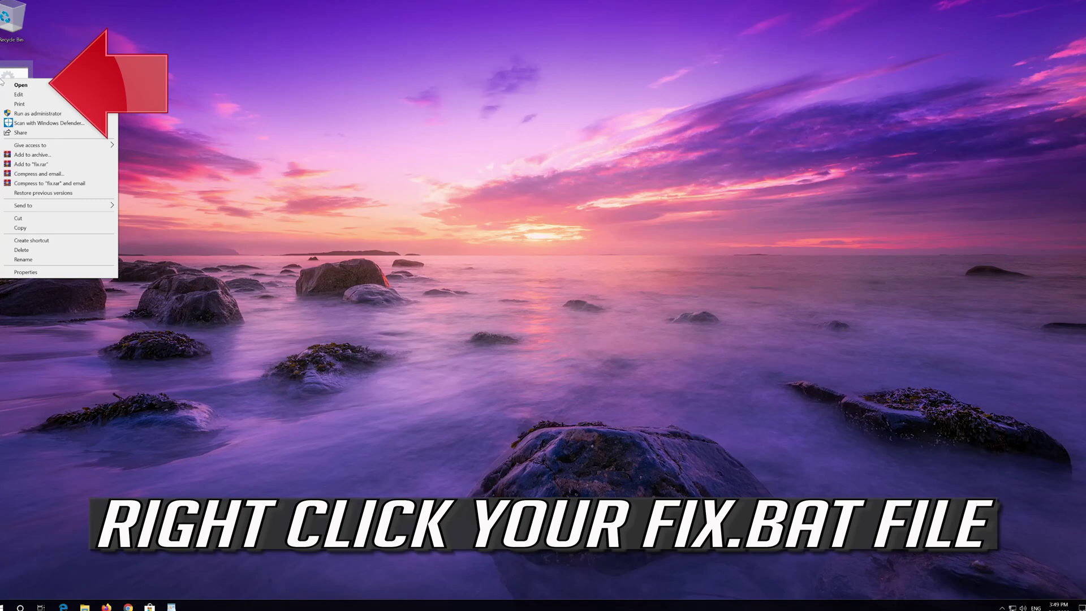
pyautogui.click(55, 114)
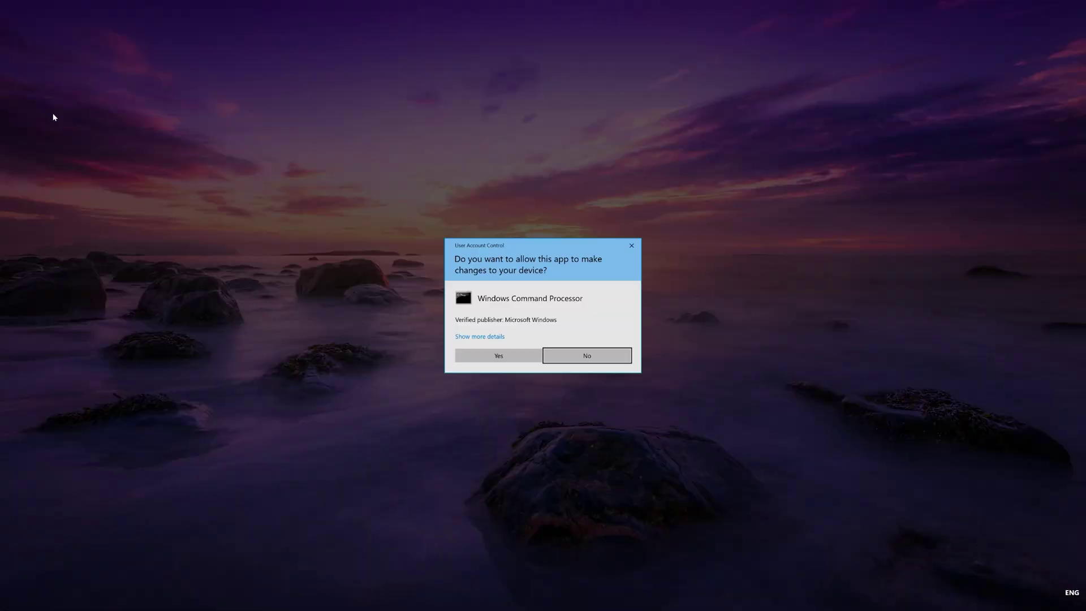
# Approve the UAC prompt and answer y to delete the Network Downloader files
pyautogui.click(498, 355)
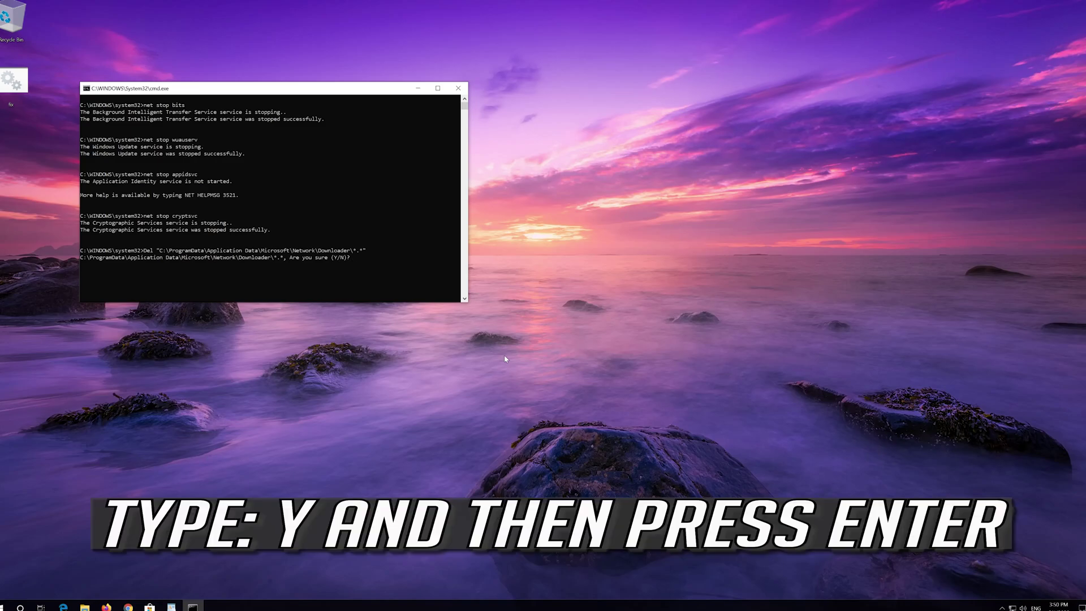
pyautogui.write('y')
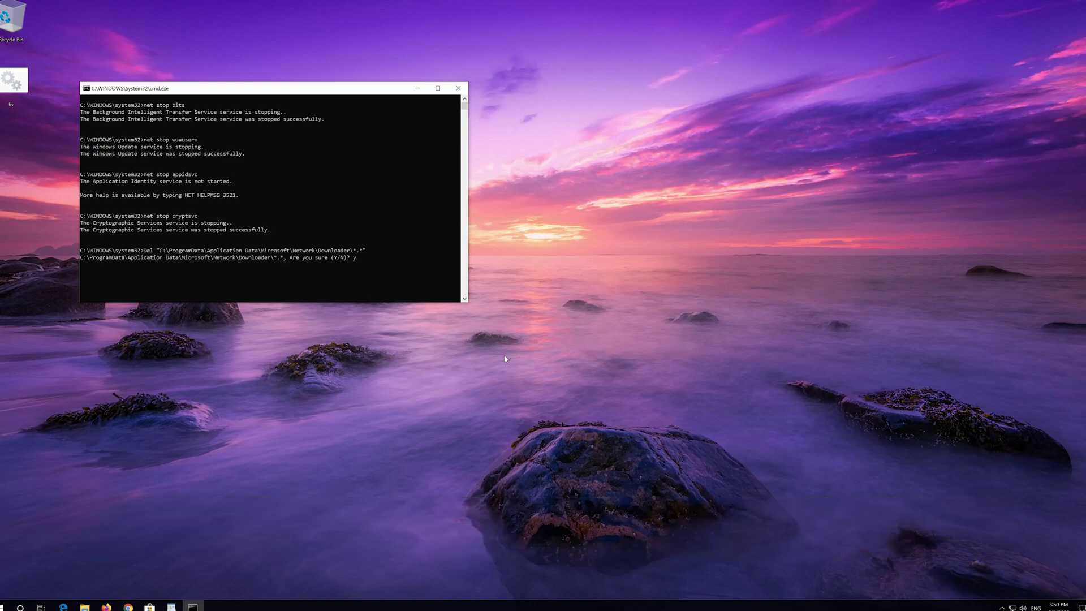
pyautogui.press('Return')
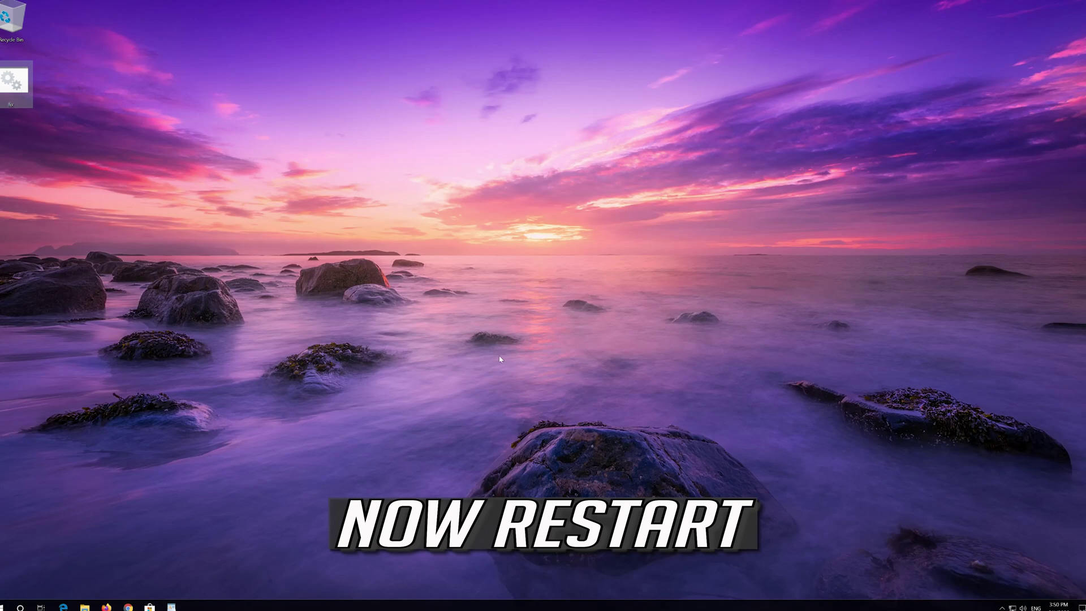
# Restart Windows from the Start menu's Power options
pyautogui.click(4, 607)
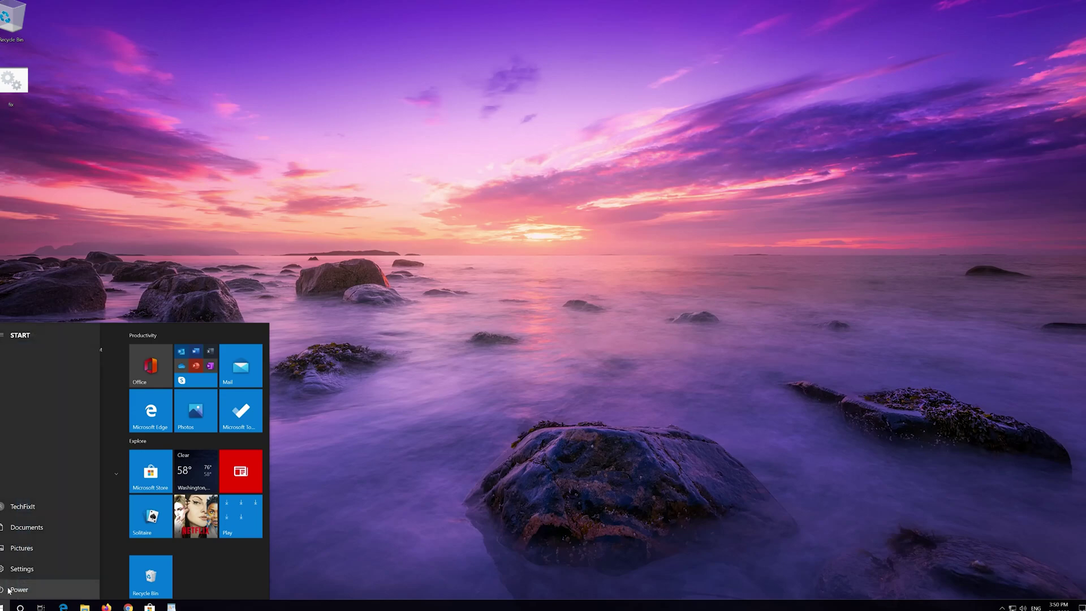
pyautogui.click(9, 590)
pyautogui.click(22, 572)
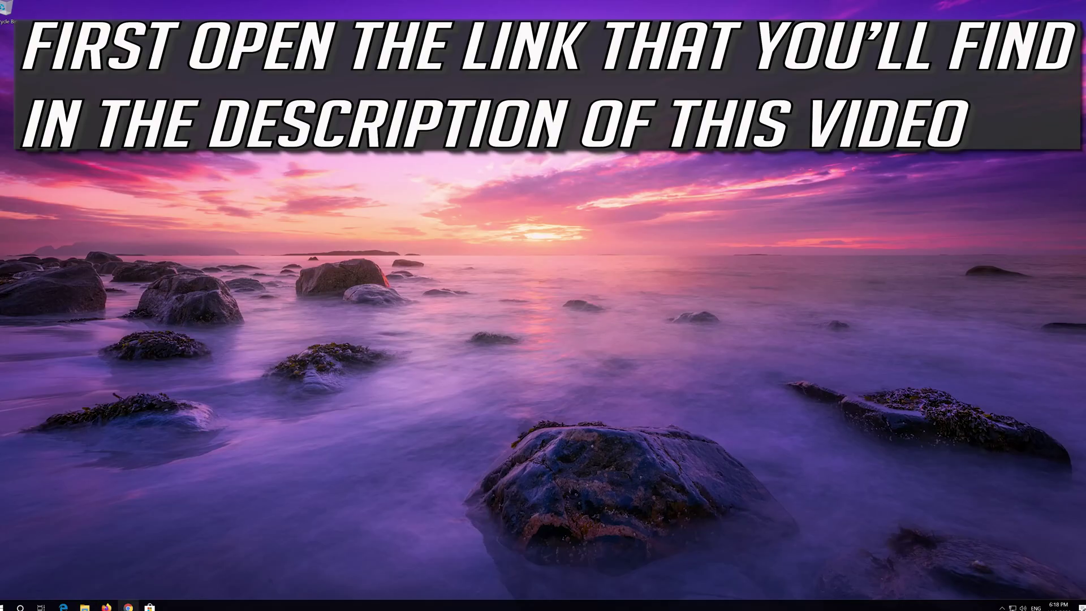
# Download the Media Creation Tool from microsoft.com/en-us/software-download/windows10 in Chrome, then close Chrome
pyautogui.click(128, 606)
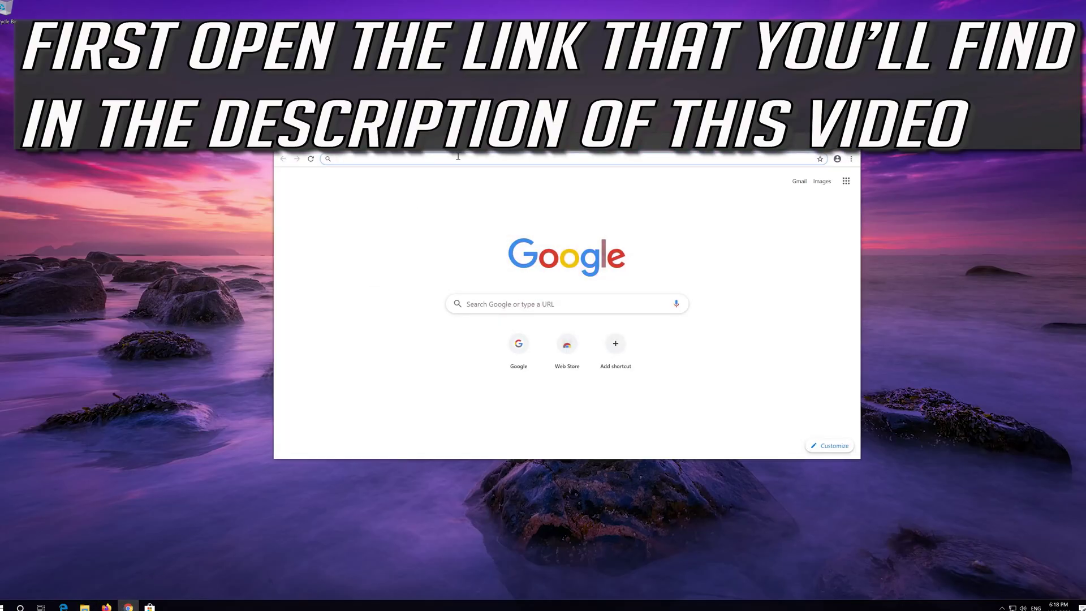
pyautogui.write('https://www.microsoft.com/en-us/software-download/windows10')
pyautogui.press('Return')
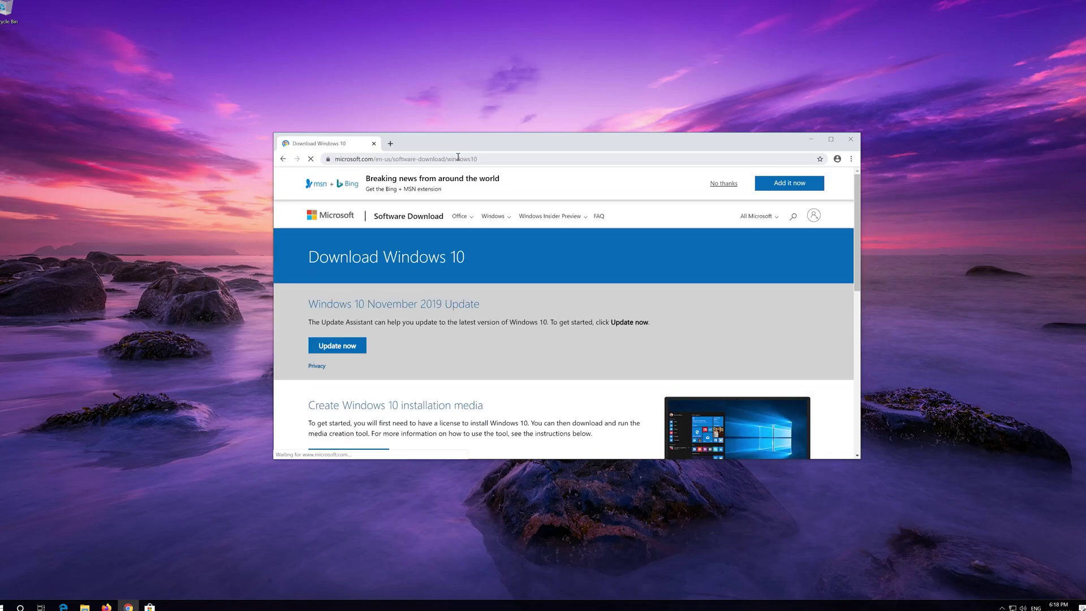
pyautogui.scroll(-1, 526, 333)
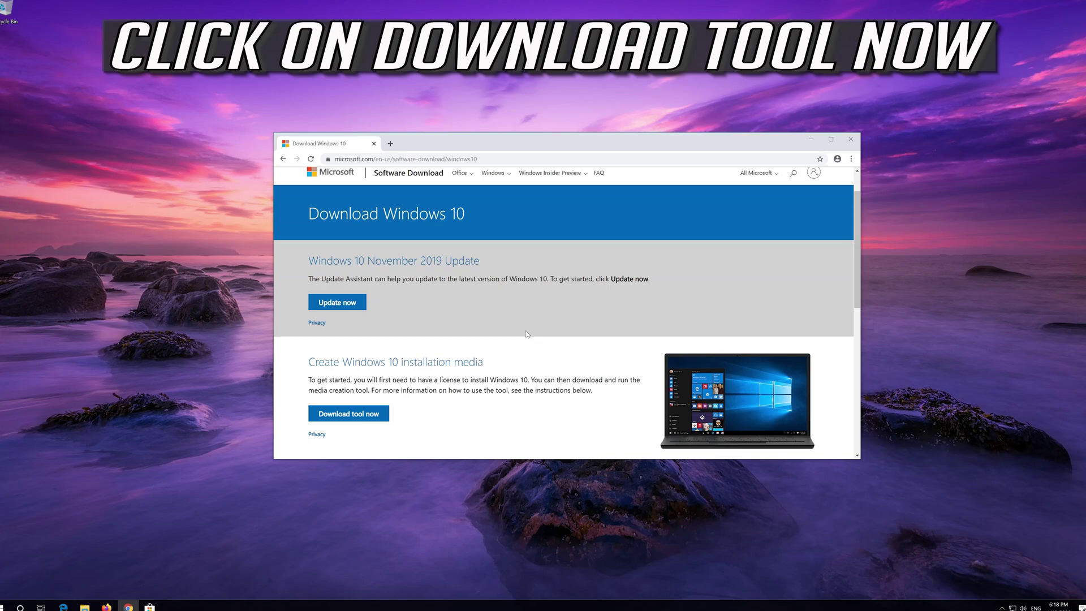
pyautogui.click(370, 416)
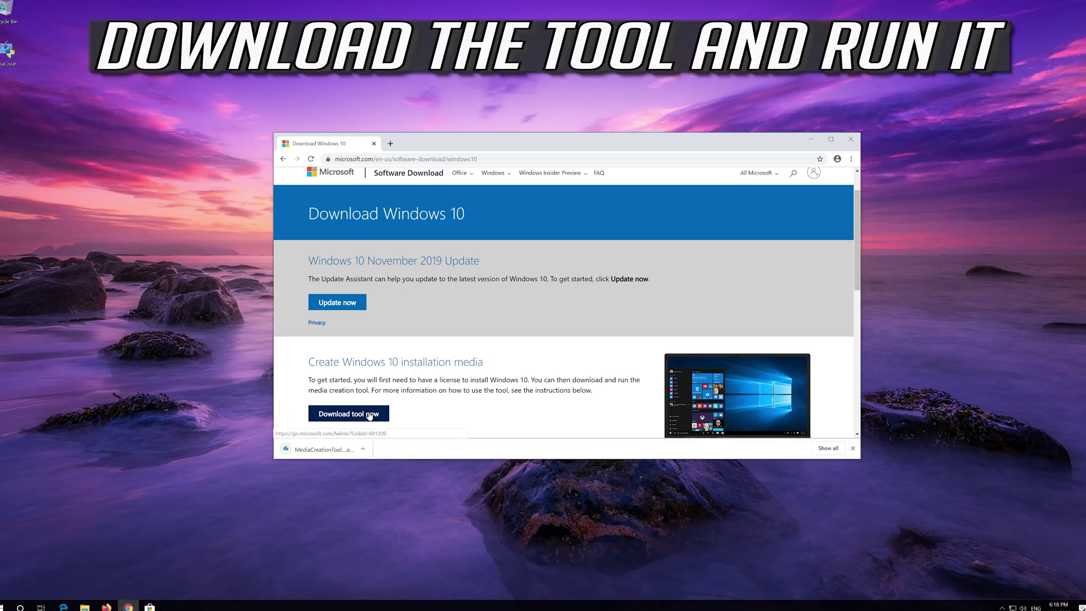
pyautogui.click(850, 140)
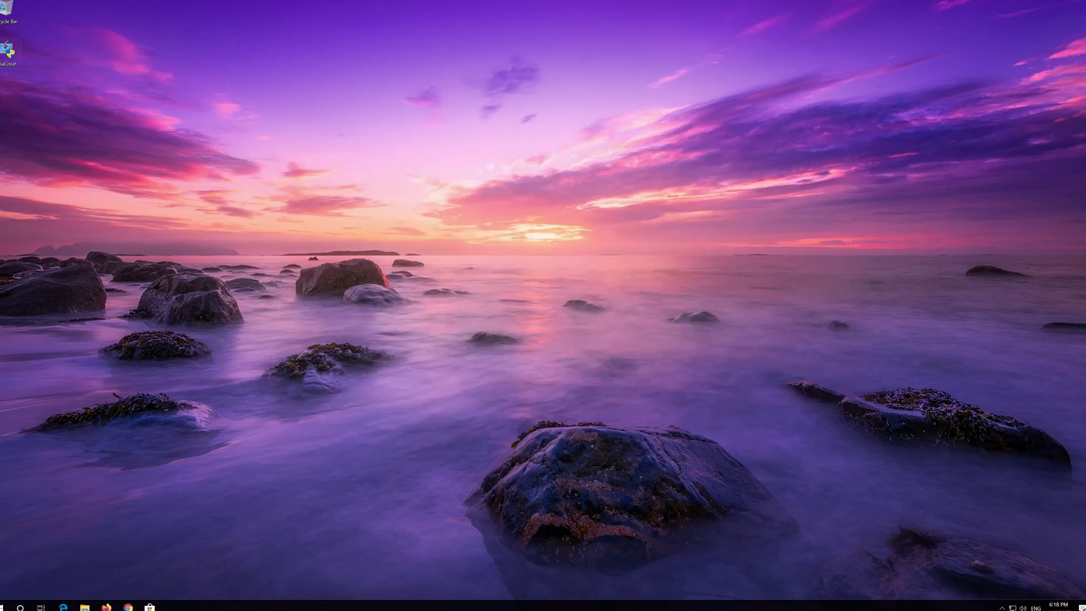
# Launch MediaCreationTool, approve UAC, and accept the license terms
pyautogui.doubleClick(18, 48)
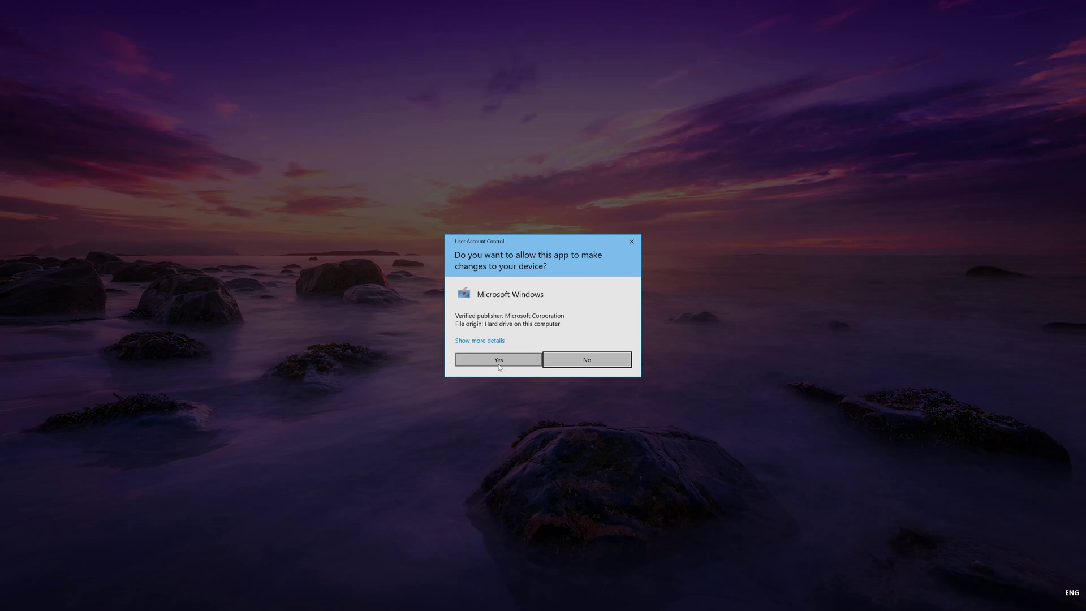
pyautogui.click(496, 363)
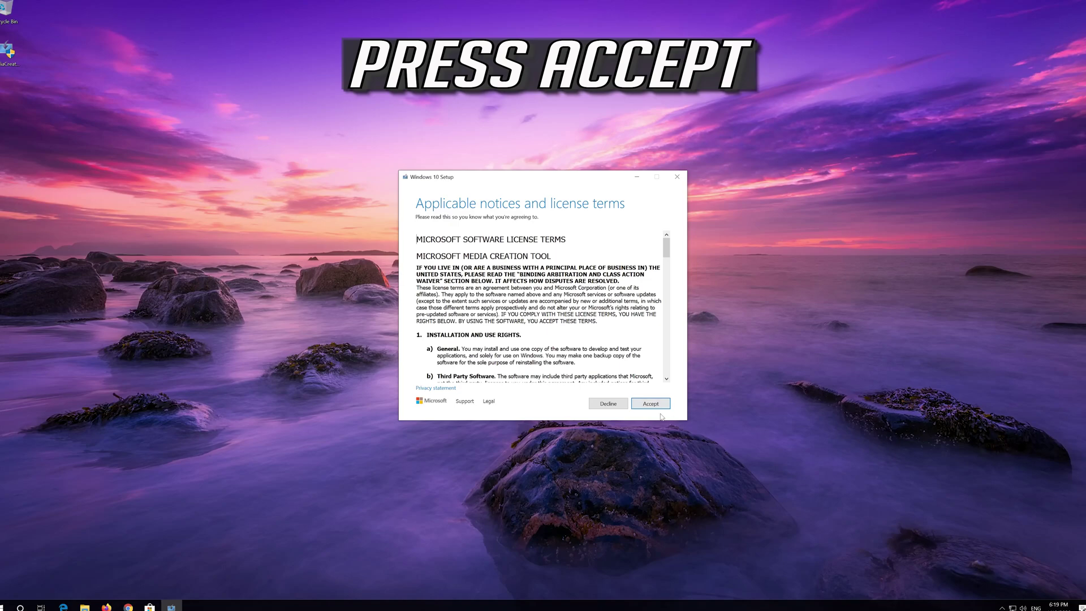
pyautogui.click(665, 404)
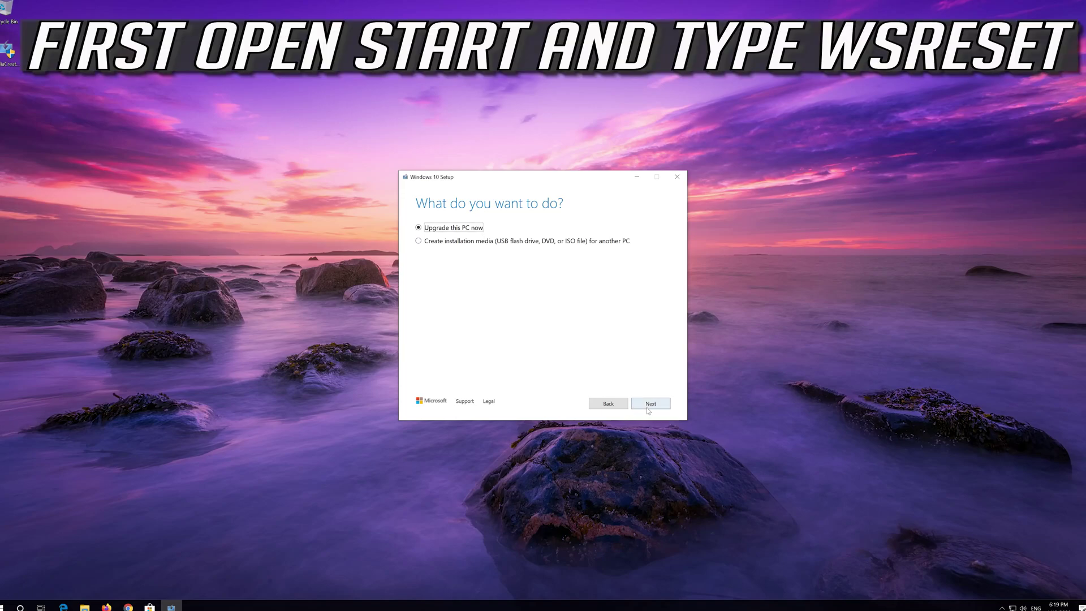
# Choose Upgrade this PC now, accept the license, and install Windows 10 Pro keeping files and apps
pyautogui.click(648, 404)
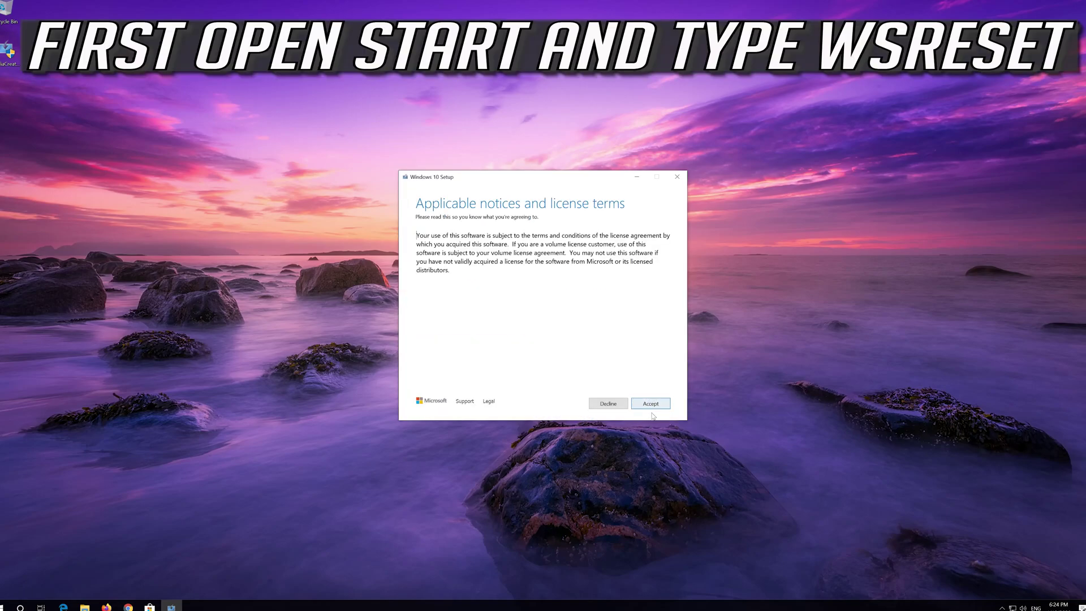
pyautogui.click(657, 407)
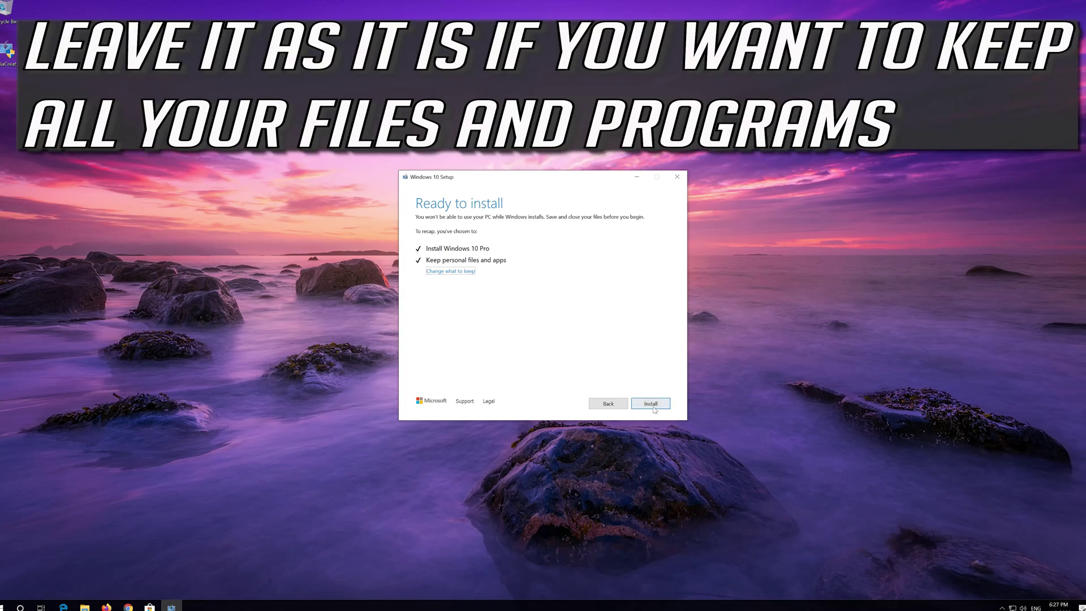
pyautogui.click(649, 403)
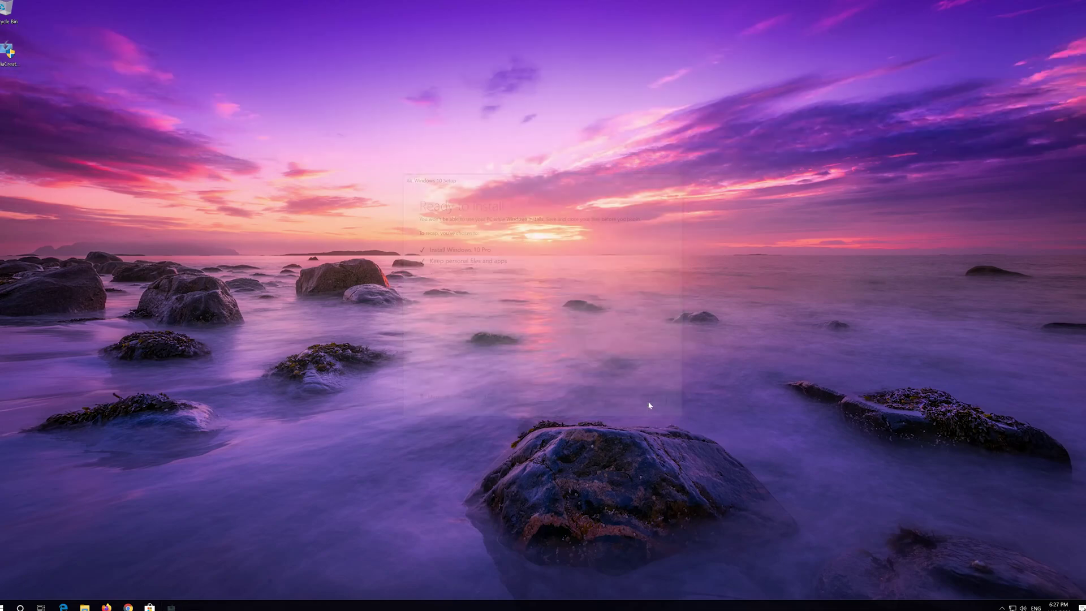